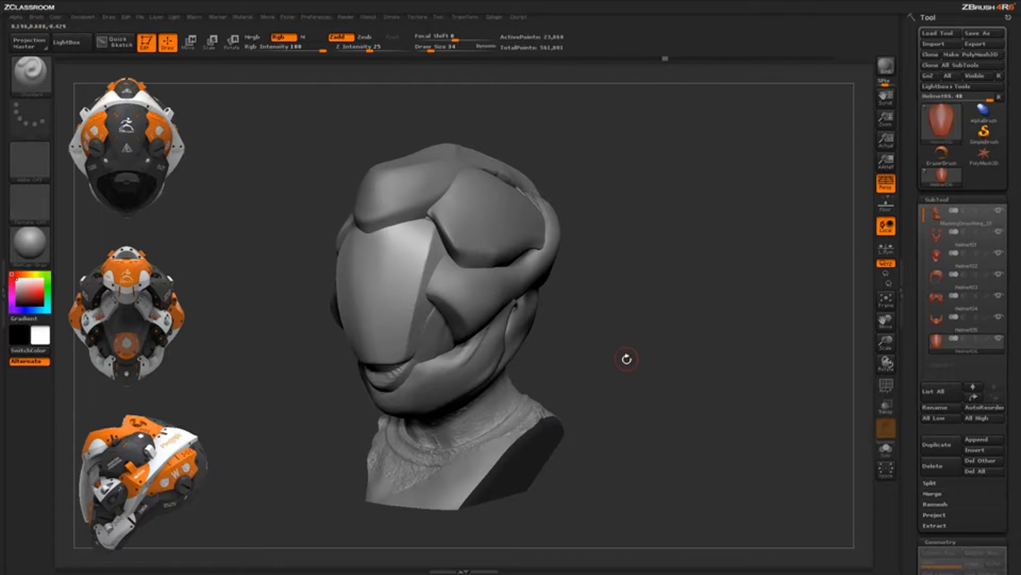
Orbit around the helmet, return to the front view and turn off perspective
left_click_drag(604, 381, 612, 315)
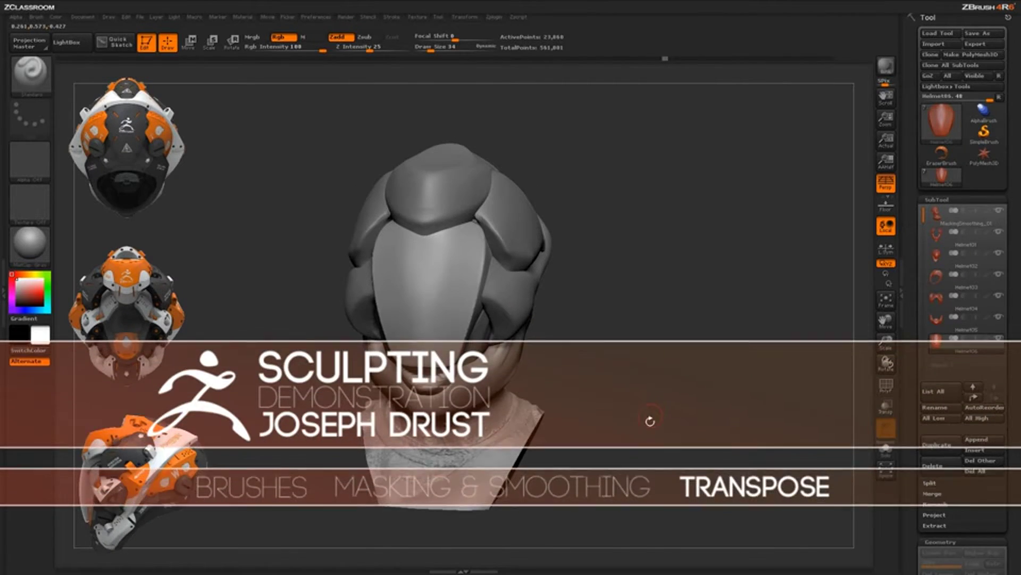
left_click_drag(650, 420, 633, 452)
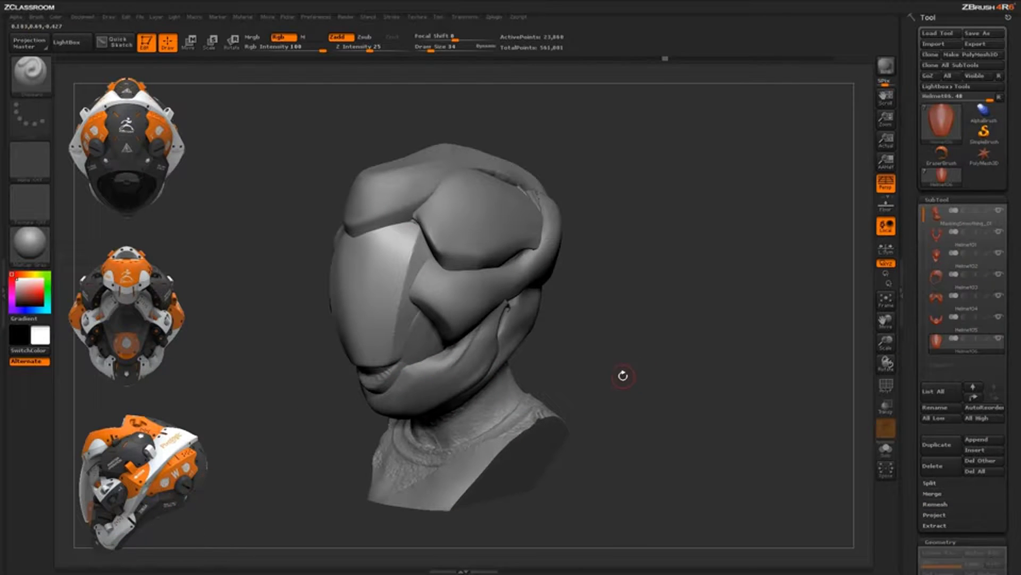
left_click_drag(623, 376, 632, 329)
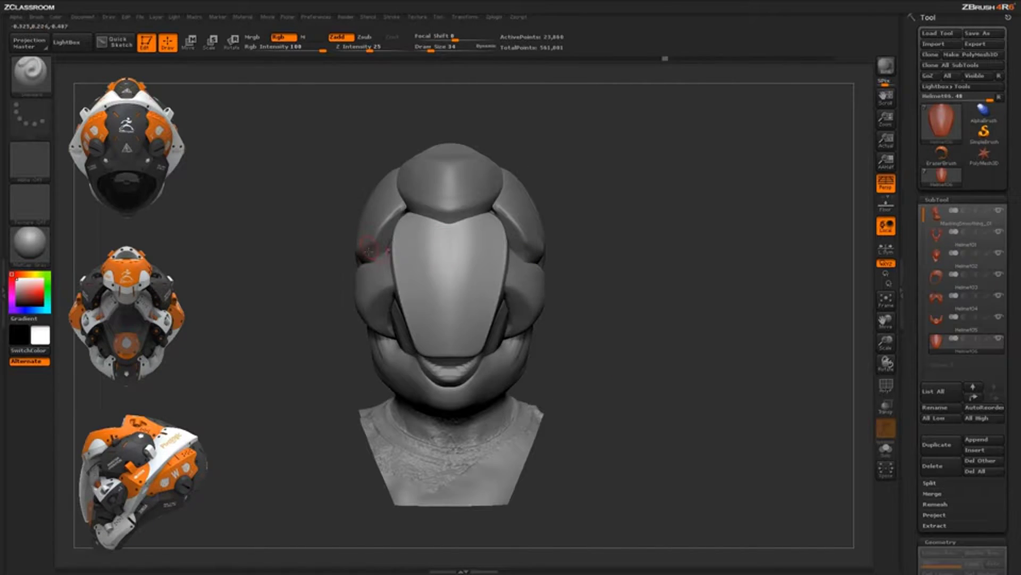
left_click(886, 184)
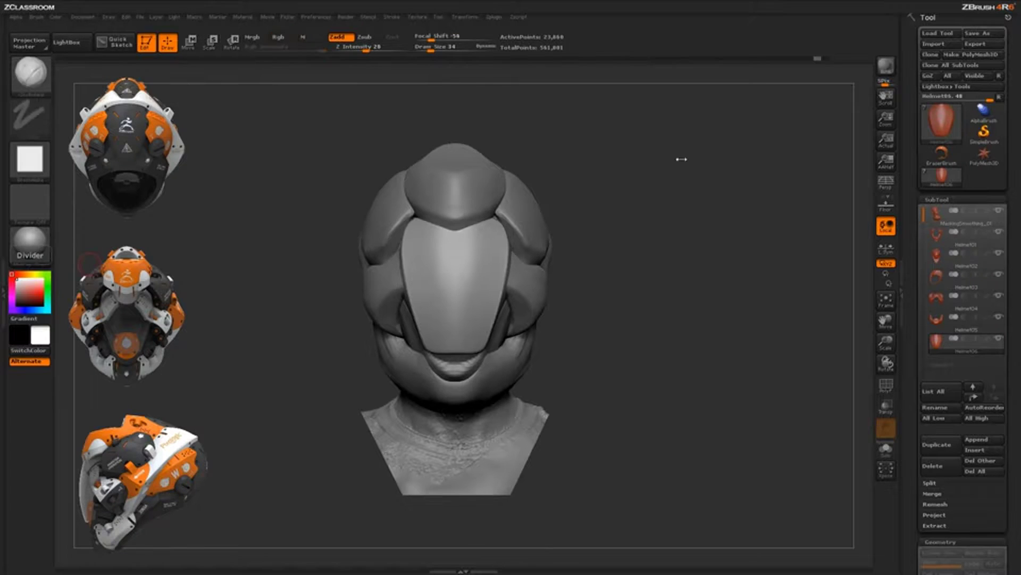
mouse_move(667, 221)
left_mouse_down()
mouse_move(674, 268)
mouse_move(447, 285)
left_mouse_up()
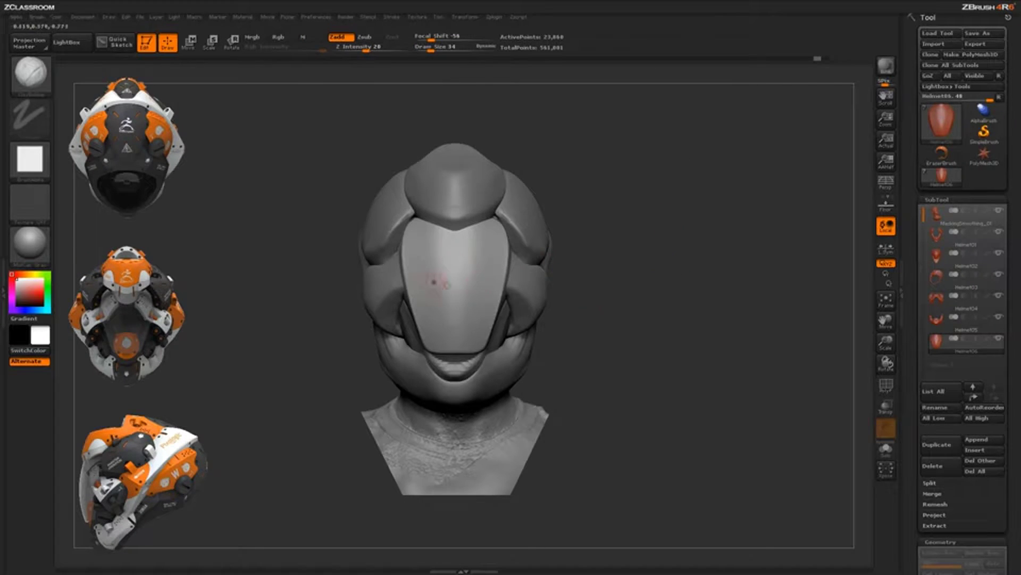
Switch to Transpose Move and draw action lines down both side edges of the front visor
key("w")
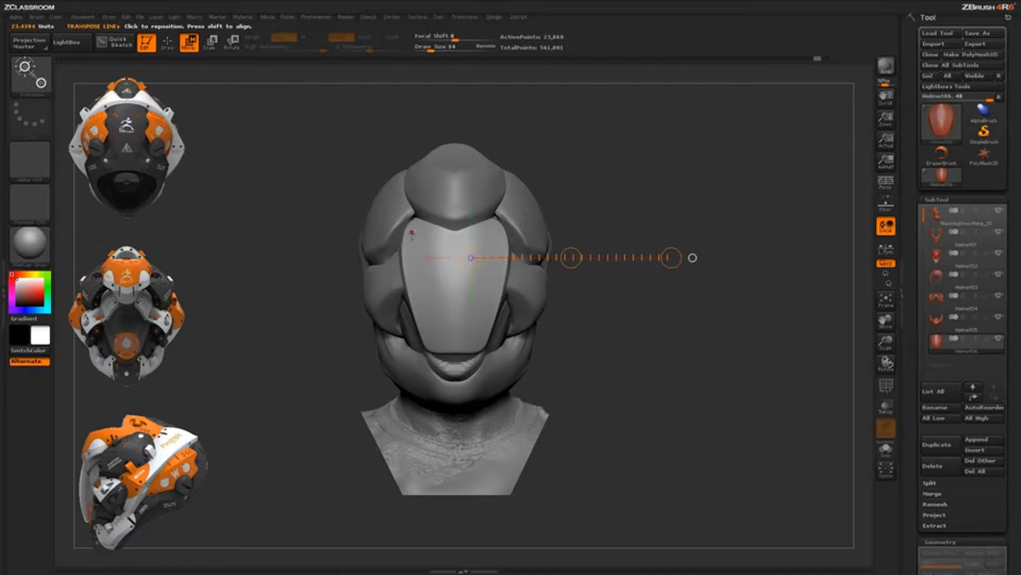
left_click_drag(413, 234, 445, 339)
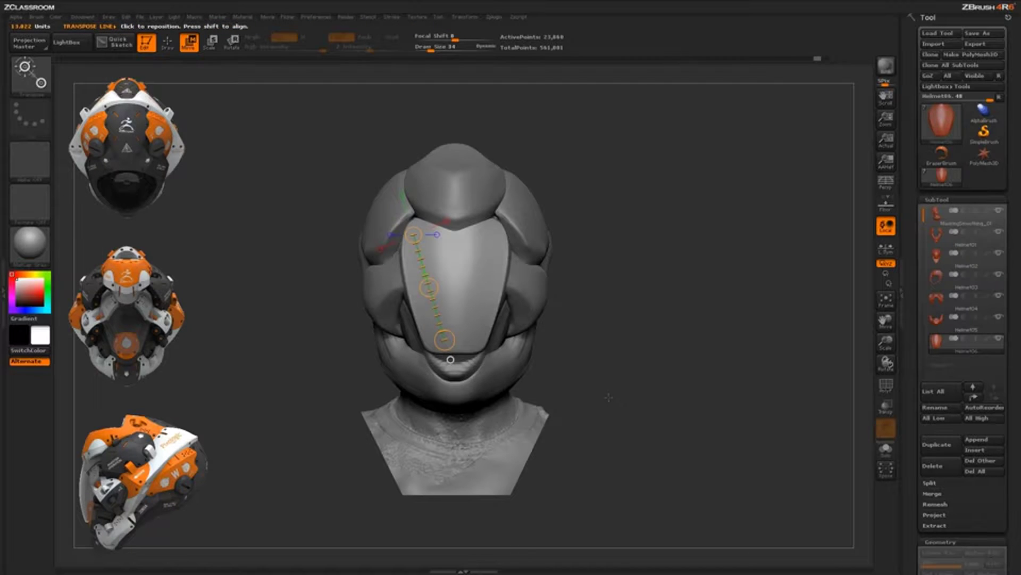
left_click_drag(494, 232, 470, 340)
left_click_drag(635, 406, 542, 456)
Draw a horizontal action line from the visor's center, adjust both endpoints and reposition the whole line higher on the visor
mouse_move(456, 279)
left_mouse_down()
mouse_move(221, 280)
mouse_move(255, 279)
mouse_move(224, 281)
mouse_move(293, 443)
mouse_move(458, 511)
mouse_move(621, 440)
mouse_move(684, 279)
mouse_move(597, 137)
mouse_move(376, 86)
mouse_move(237, 190)
mouse_move(216, 279)
mouse_move(228, 183)
mouse_move(221, 190)
mouse_move(210, 281)
mouse_move(290, 281)
mouse_move(225, 279)
left_mouse_up()
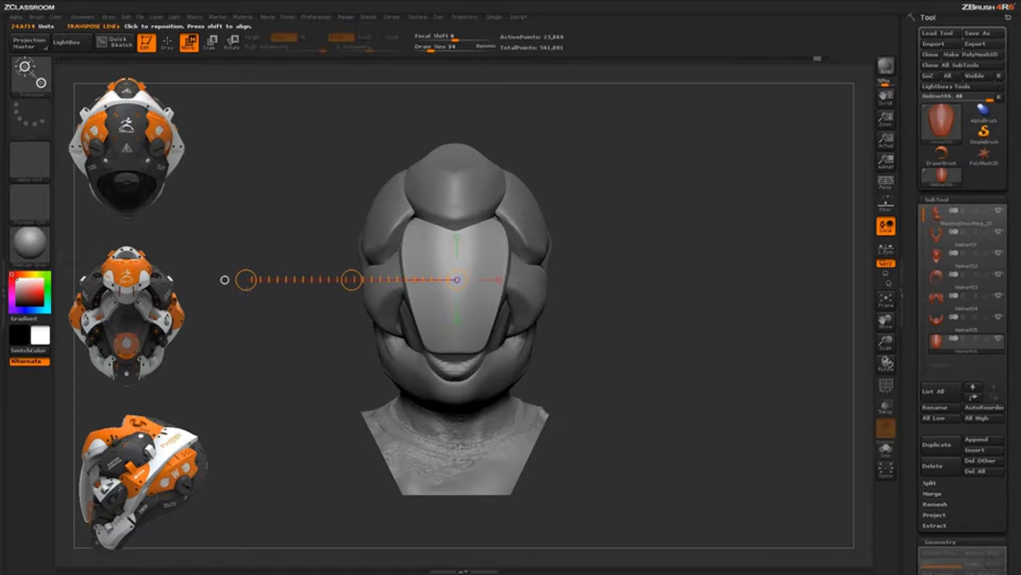
left_click_drag(246, 279, 381, 280)
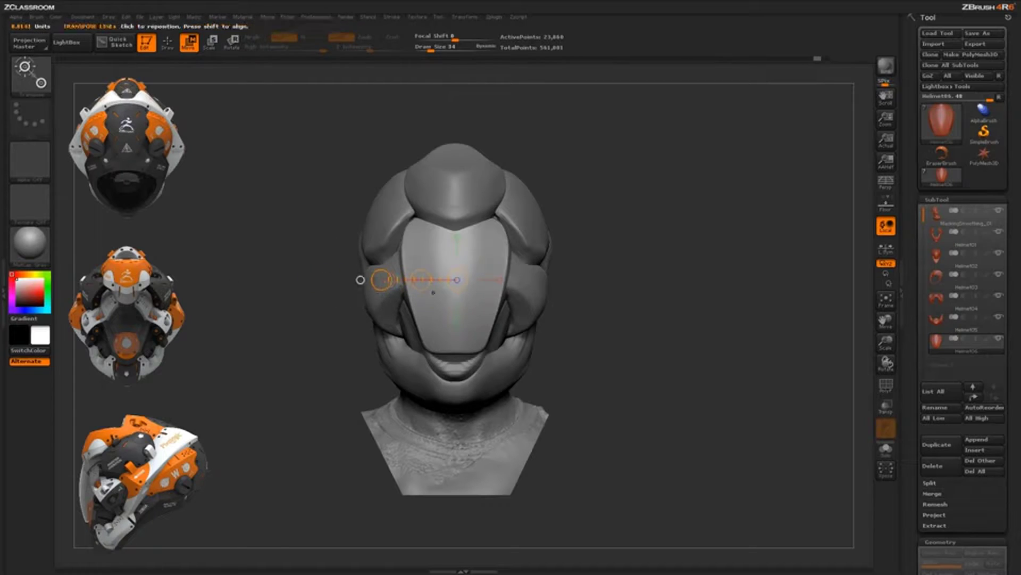
left_click_drag(457, 280, 519, 279)
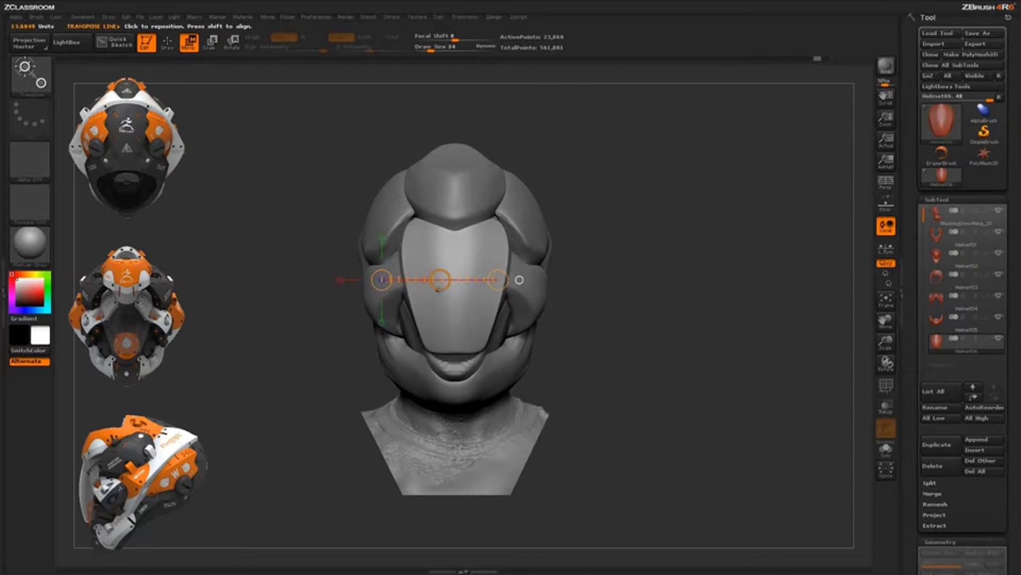
left_click_drag(438, 289, 457, 248)
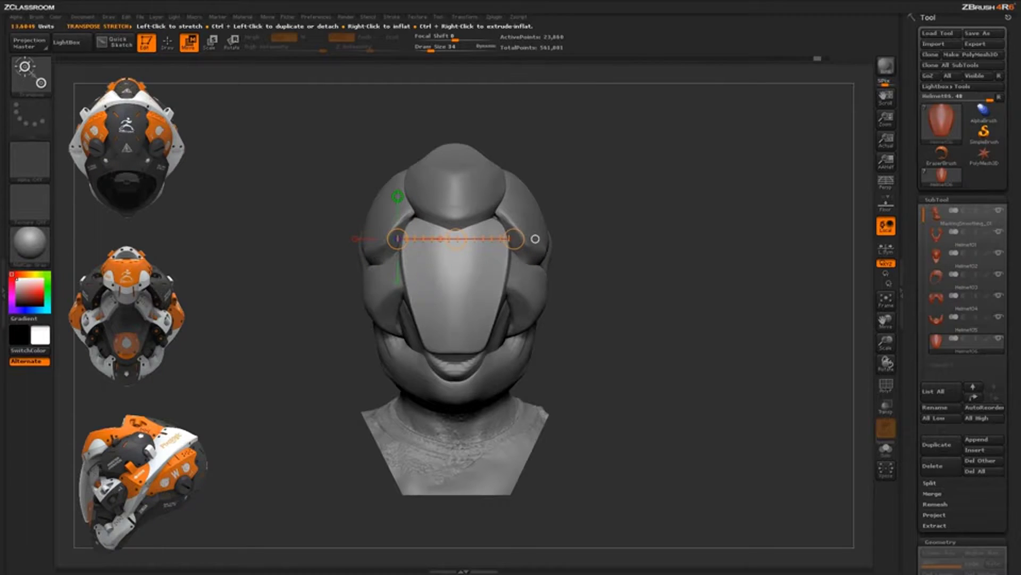
Snap the action line to the model's axes, and redraw it down the visor's side edges, ending with about 13.4 units on the left edge
left_click_drag(535, 239, 397, 101)
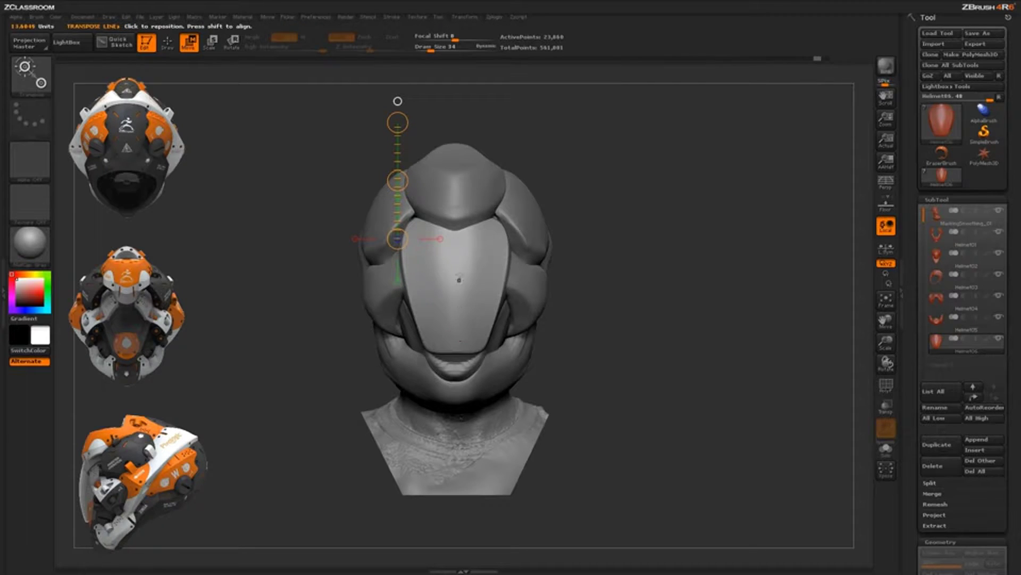
left_click(439, 239)
left_click(398, 281)
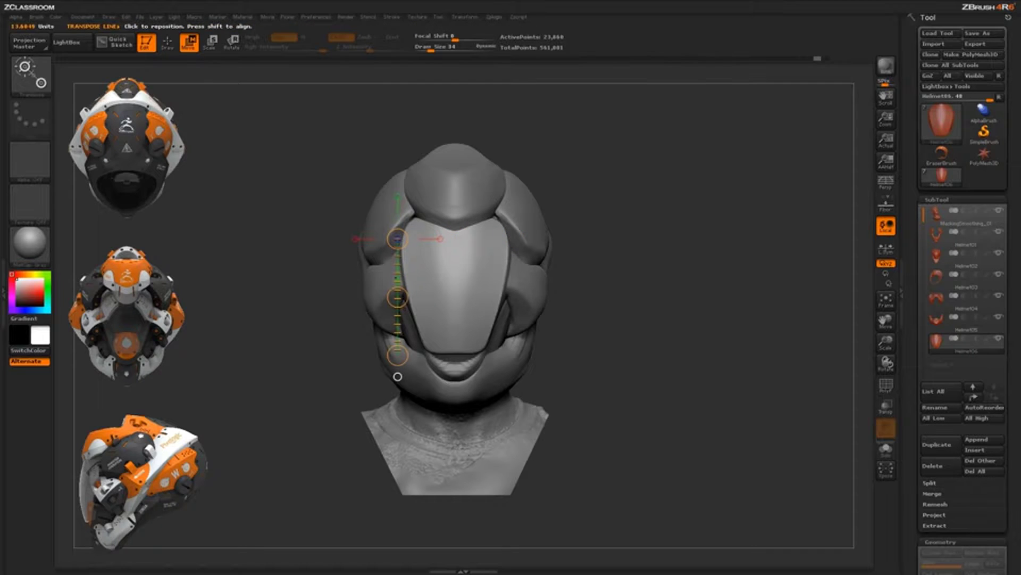
left_click_drag(397, 376, 397, 101)
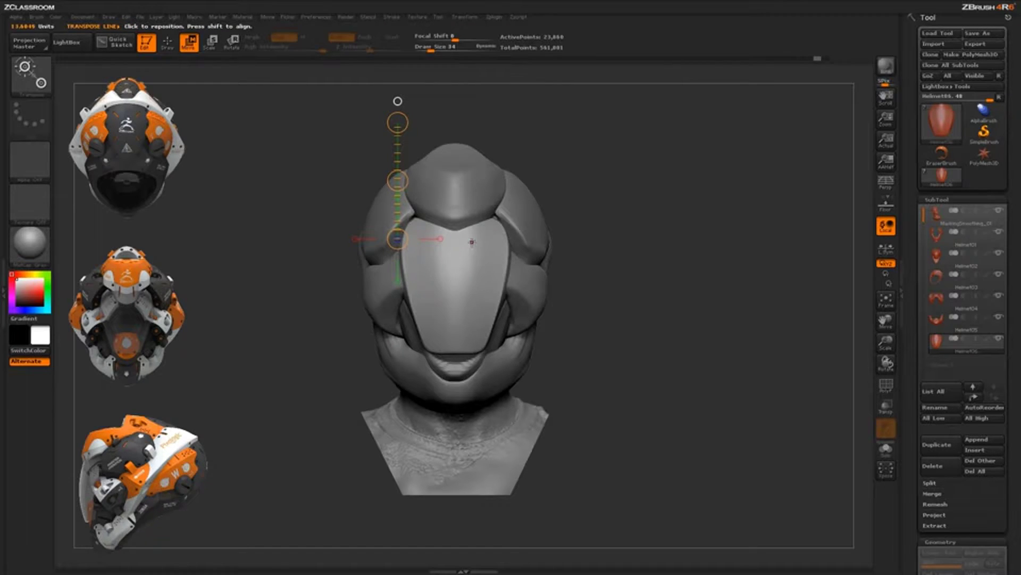
left_click_drag(483, 230, 467, 363)
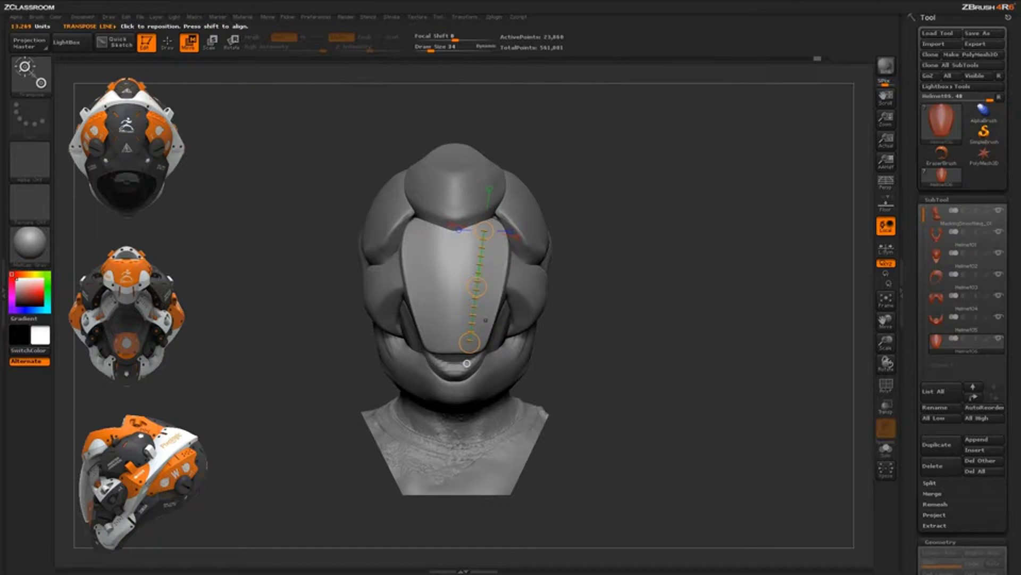
left_click_drag(416, 226, 437, 356)
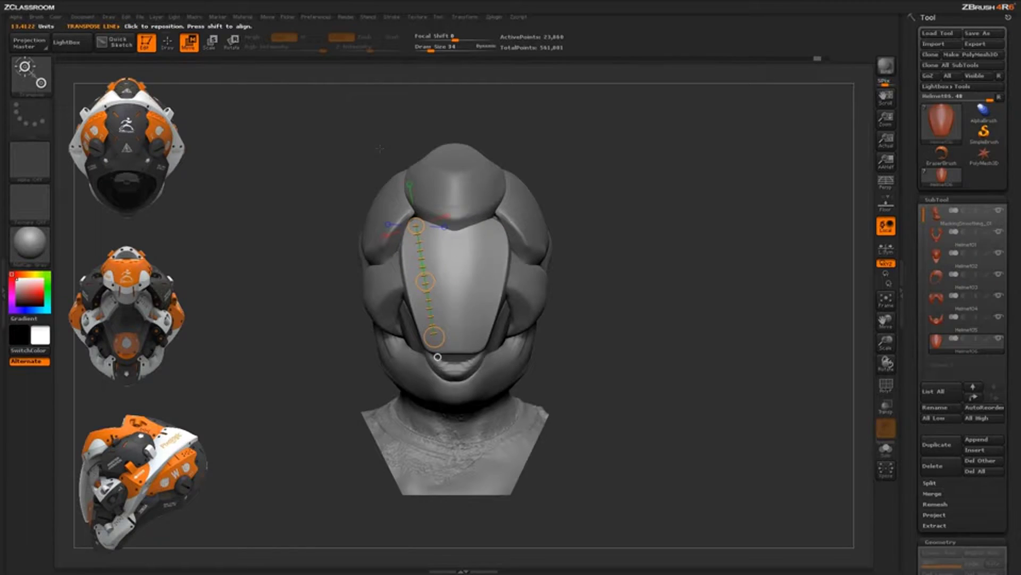
Choose the Standard brush at draw size 14 and try a freehand stroke down the visor's left edge
key("q")
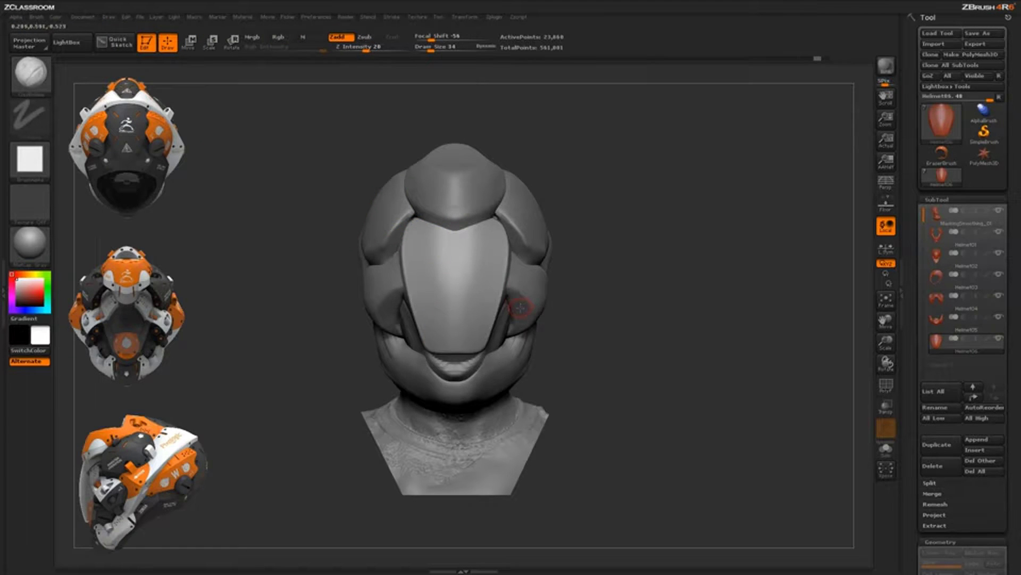
key("b")
key("s")
key("t")
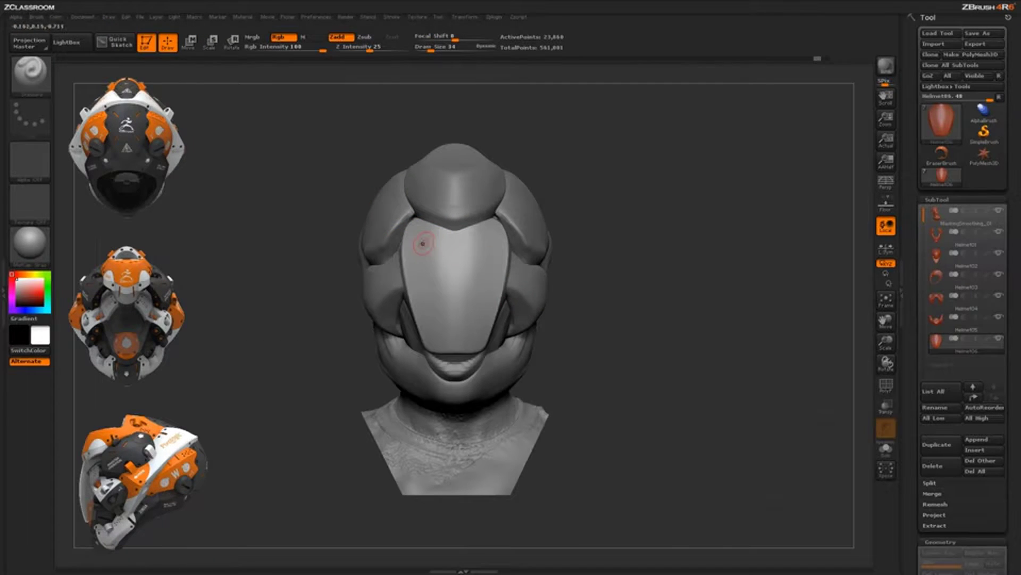
key("bracketleft")
left_click_drag(416, 230, 439, 351)
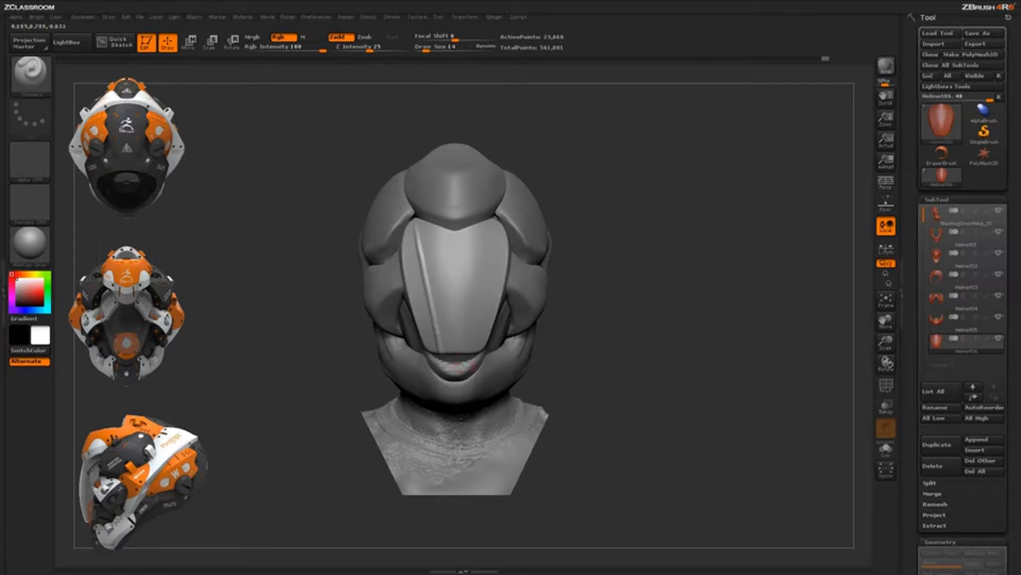
key("ctrl+z")
Align the camera to the action line on the visor's left edge and sculpt a straight raised stroke along it
left_click(190, 46)
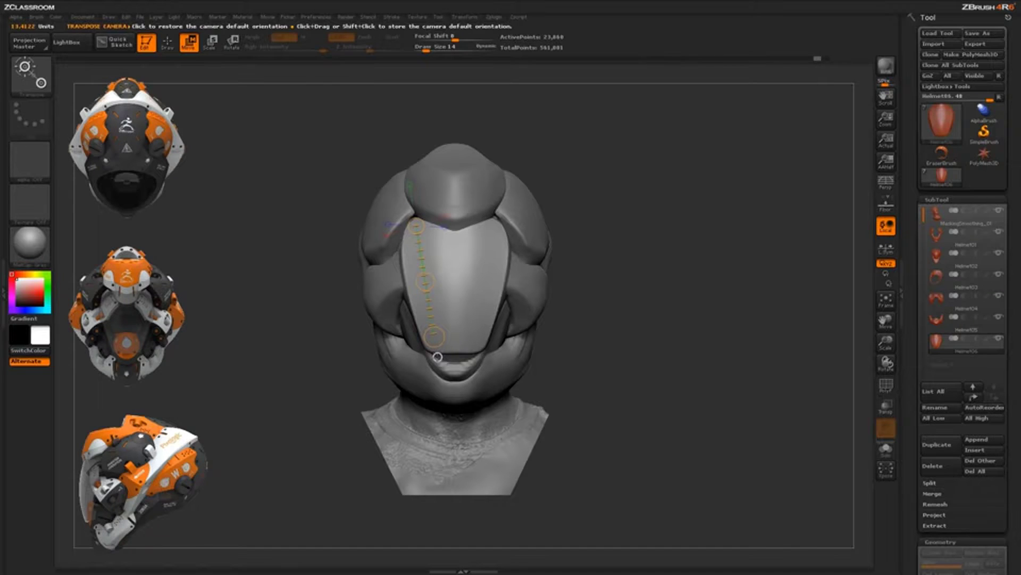
left_click_drag(437, 356, 549, 226)
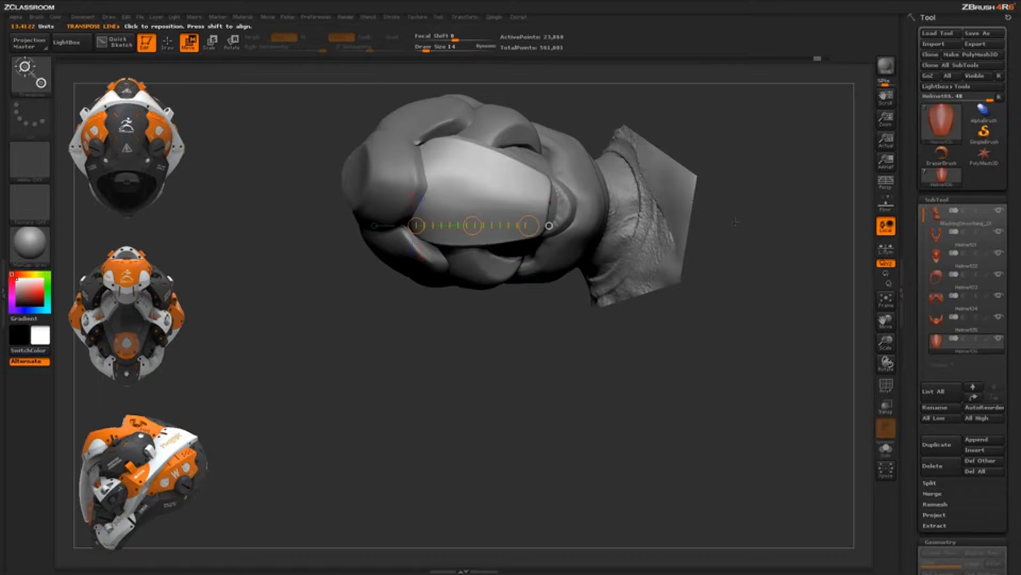
left_click(168, 45)
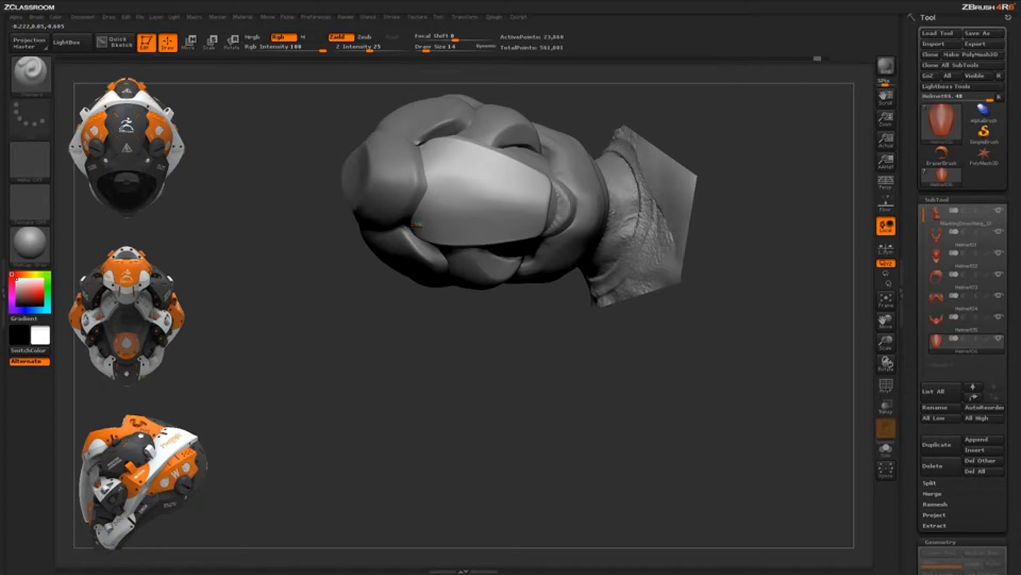
left_click_drag(420, 226, 547, 226)
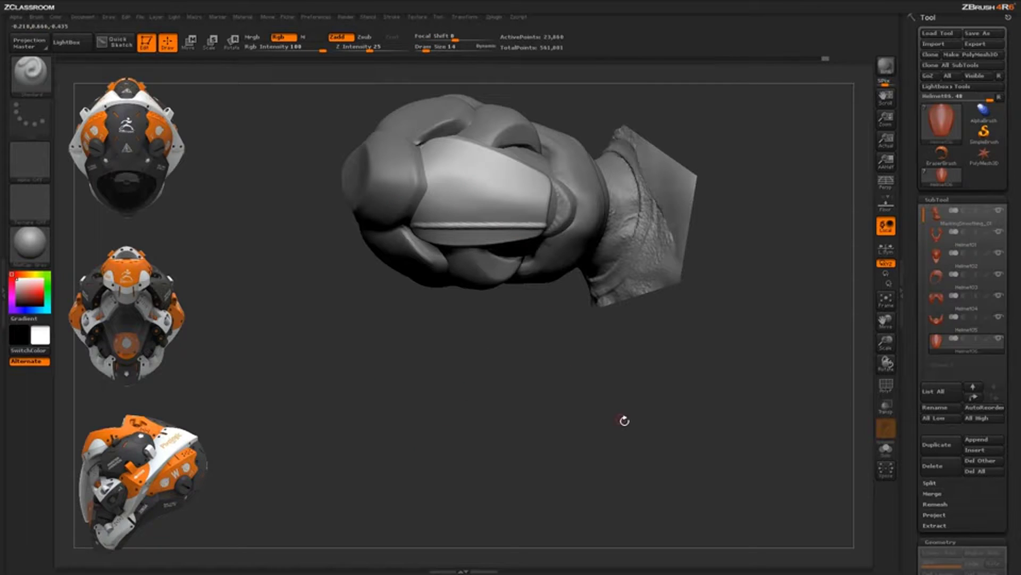
Restore the camera, align it to a new diagonal action line about 8.8 units long on the visor, and sculpt a straight stroke along it
left_click(190, 43)
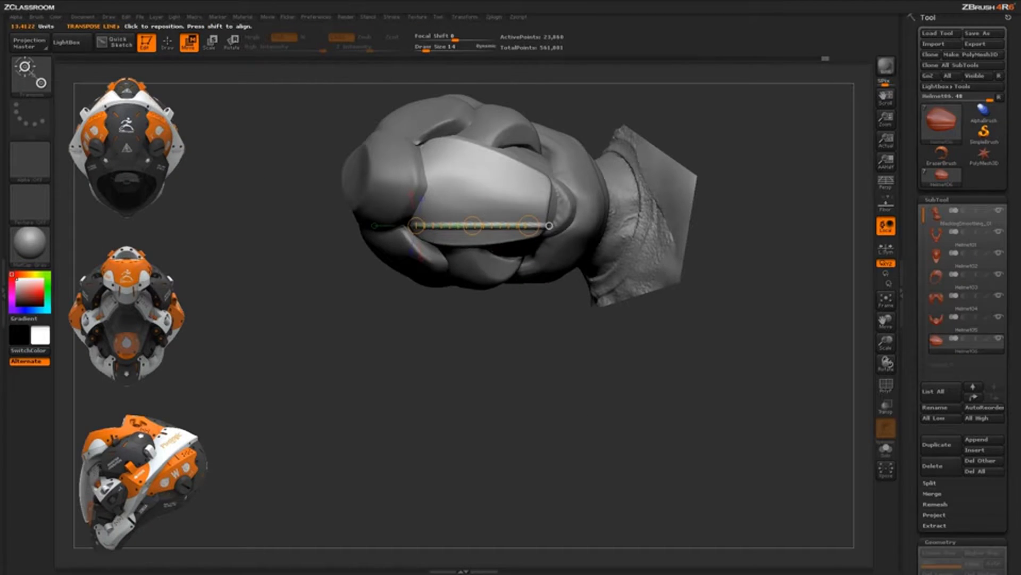
left_click_drag(493, 250, 514, 279)
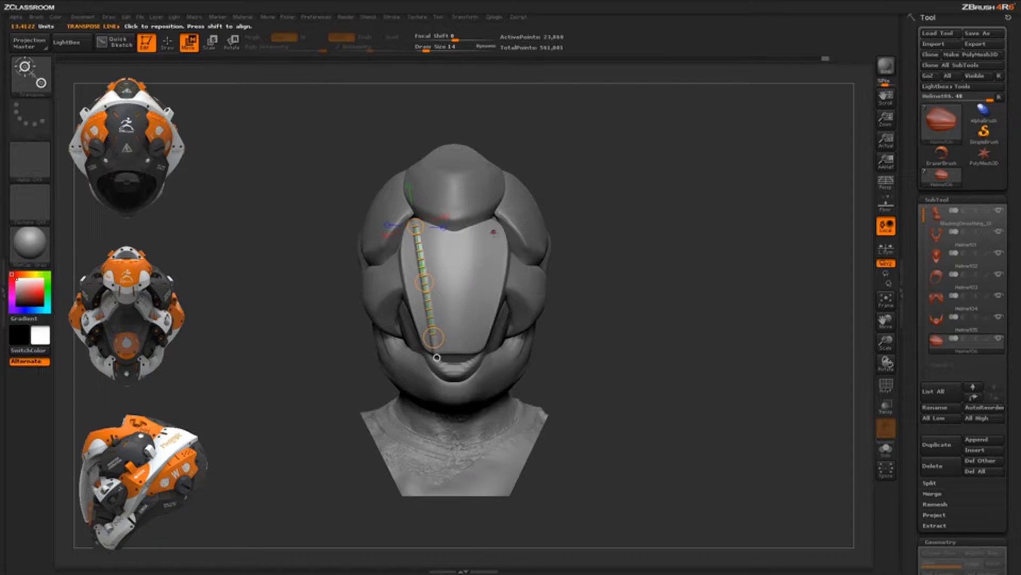
left_click_drag(455, 230, 512, 288)
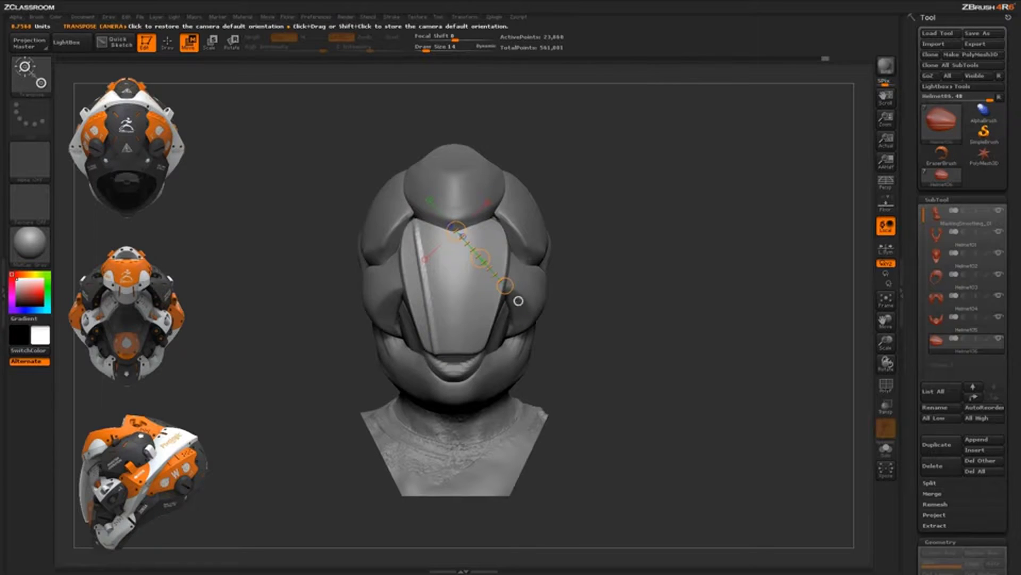
left_click_drag(519, 301, 550, 231)
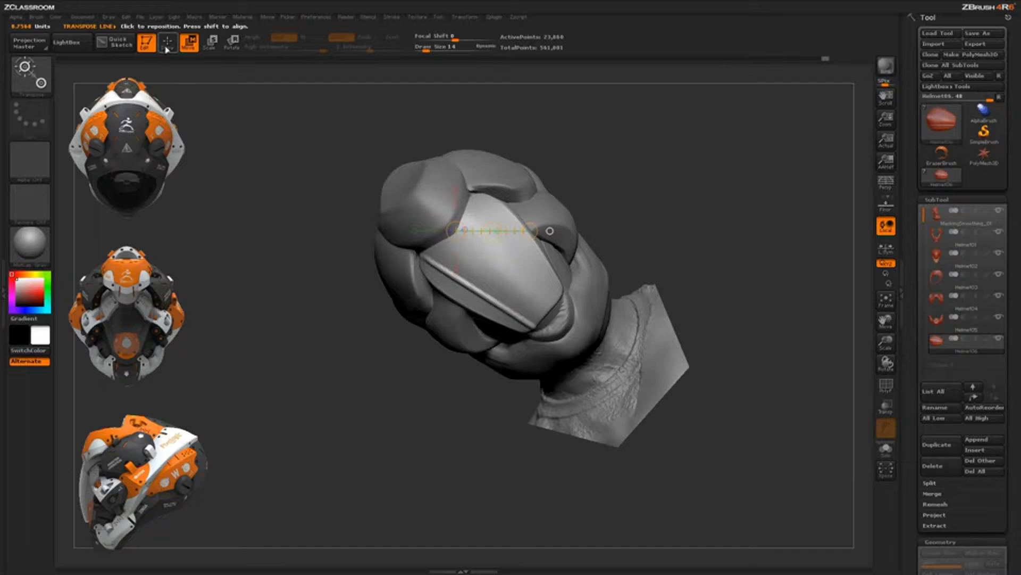
key("q")
left_click_drag(459, 232, 528, 230)
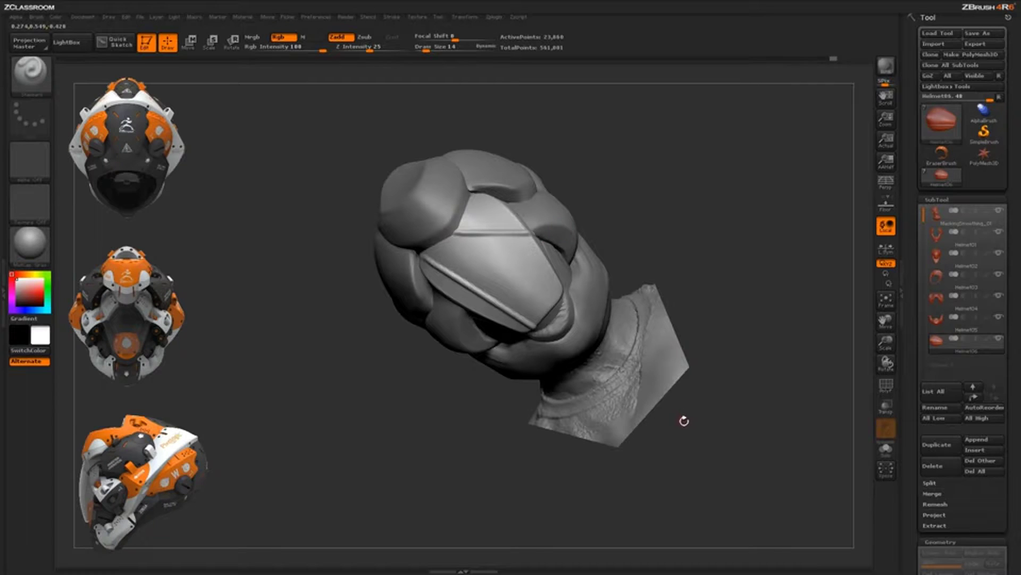
Undo both visor strokes and draw an action line about 12.4 units long down the visor's left edge with Transpose Move
mouse_move(712, 383)
left_mouse_down()
mouse_move(730, 368)
mouse_move(732, 331)
mouse_move(663, 358)
mouse_move(686, 326)
mouse_move(667, 339)
left_mouse_up()
key("w")
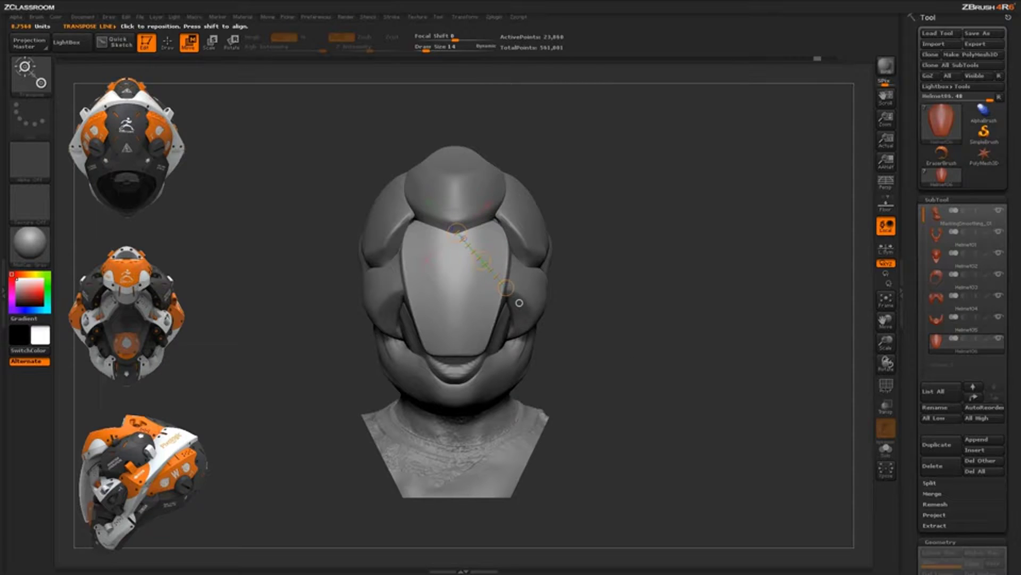
left_click_drag(416, 235, 435, 338)
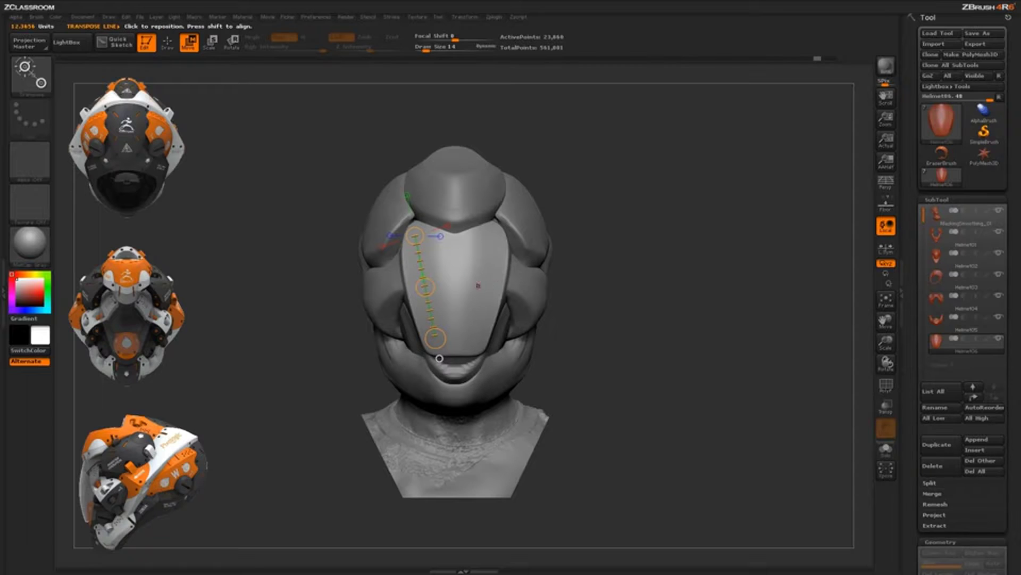
left_click_drag(660, 298, 455, 276)
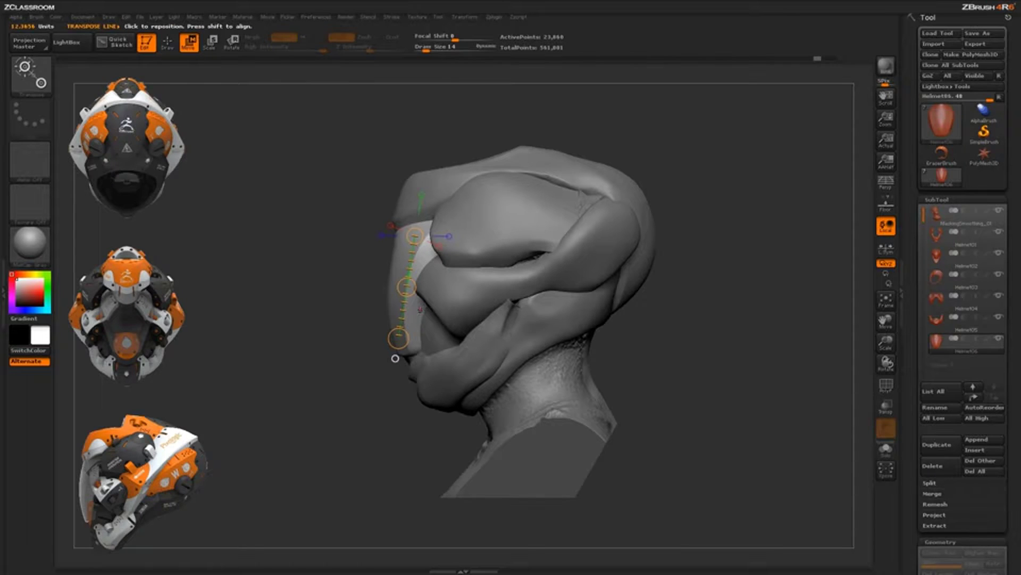
In side view, draw a horizontal action line about 19.7 units long forward from the visor and move the visor with it
left_click_drag(421, 313, 231, 313)
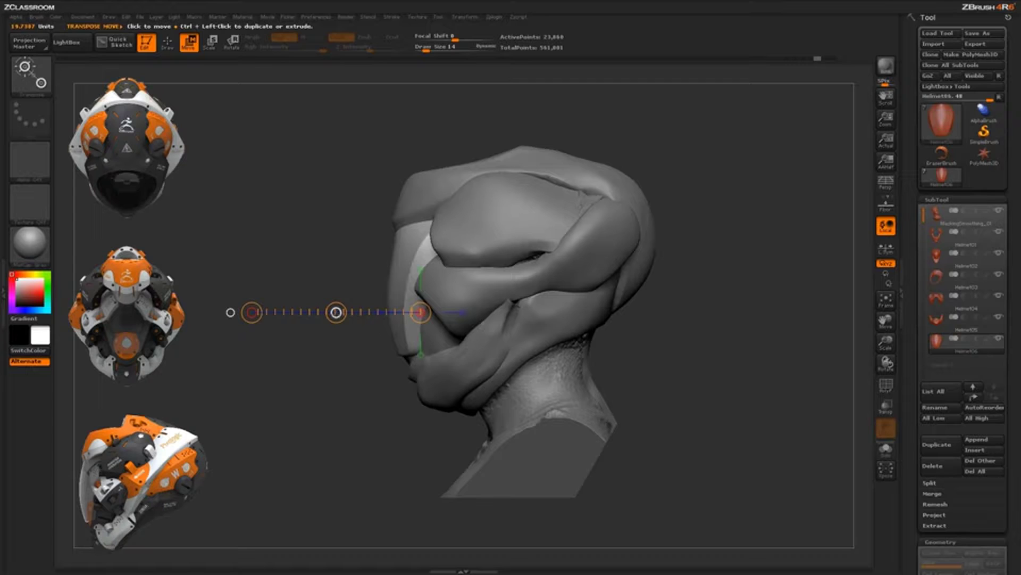
left_click_drag(336, 312, 298, 313)
key("ctrl+z")
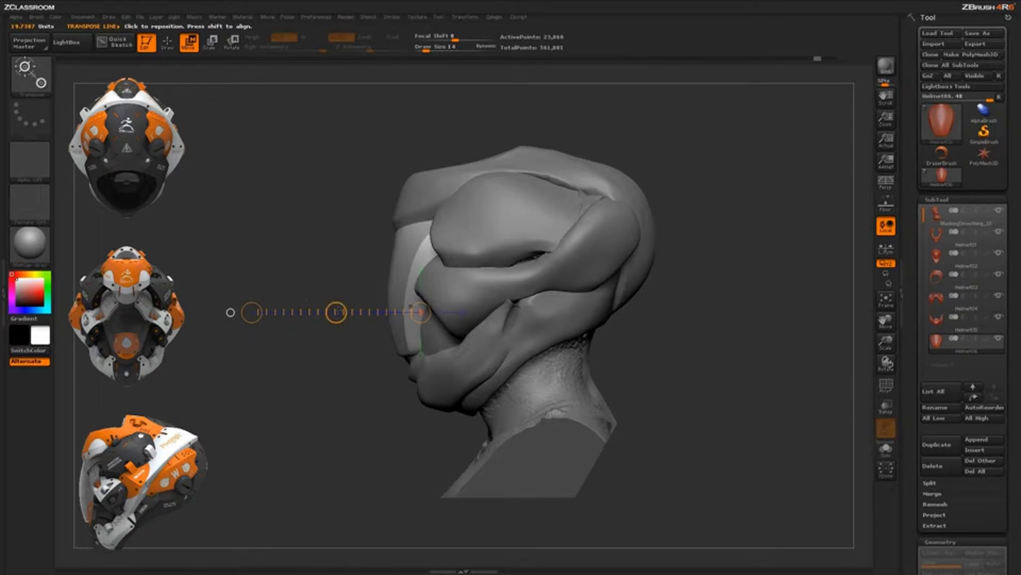
mouse_move(336, 312)
left_mouse_down()
mouse_move(319, 318)
mouse_move(355, 318)
mouse_move(177, 318)
mouse_move(335, 319)
left_mouse_up()
In front view, draw a horizontal and a vertical action line from the visor and try moving the visor with each
left_click_drag(367, 426, 529, 450)
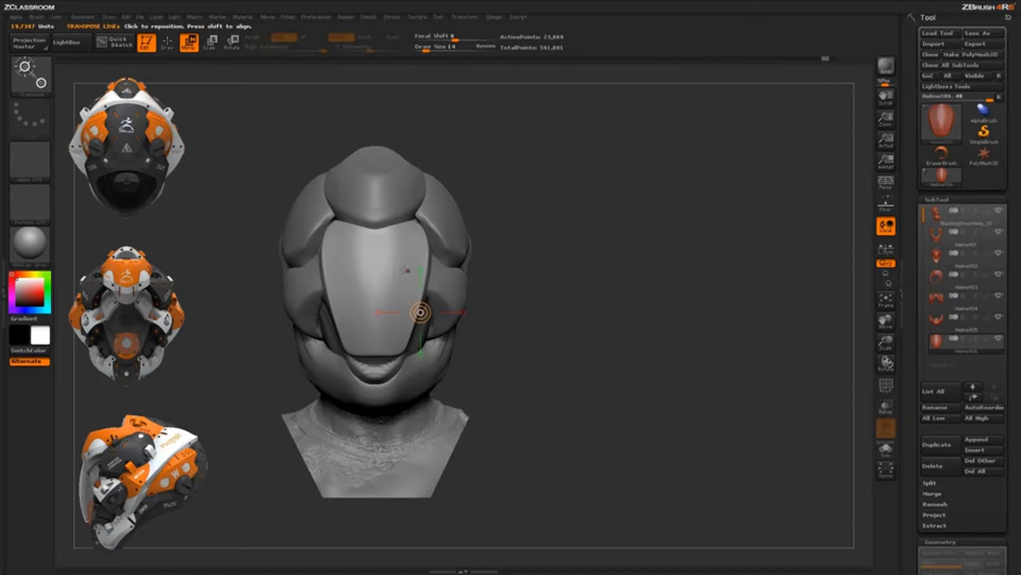
left_click_drag(377, 276, 549, 276)
left_click_drag(463, 277, 467, 278)
left_click_drag(391, 340, 391, 472, "shift")
mouse_move(391, 406)
left_mouse_down()
mouse_move(391, 451)
mouse_move(391, 407)
left_mouse_up()
key("ctrl+z")
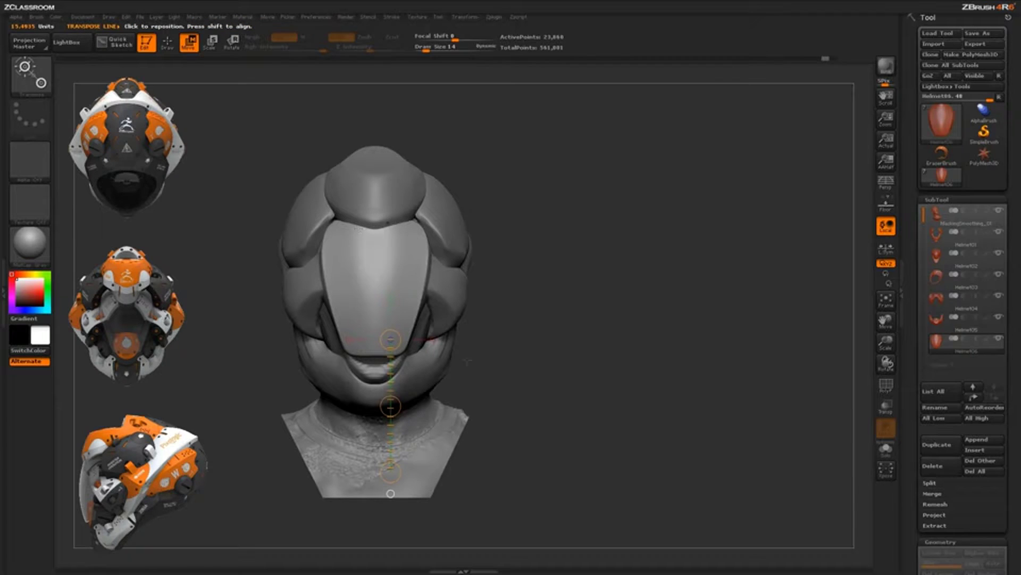
In side view, try moving the visor freely forward and down, independent of the action line's direction
left_click_drag(585, 390, 516, 395)
left_click_drag(633, 401, 671, 384)
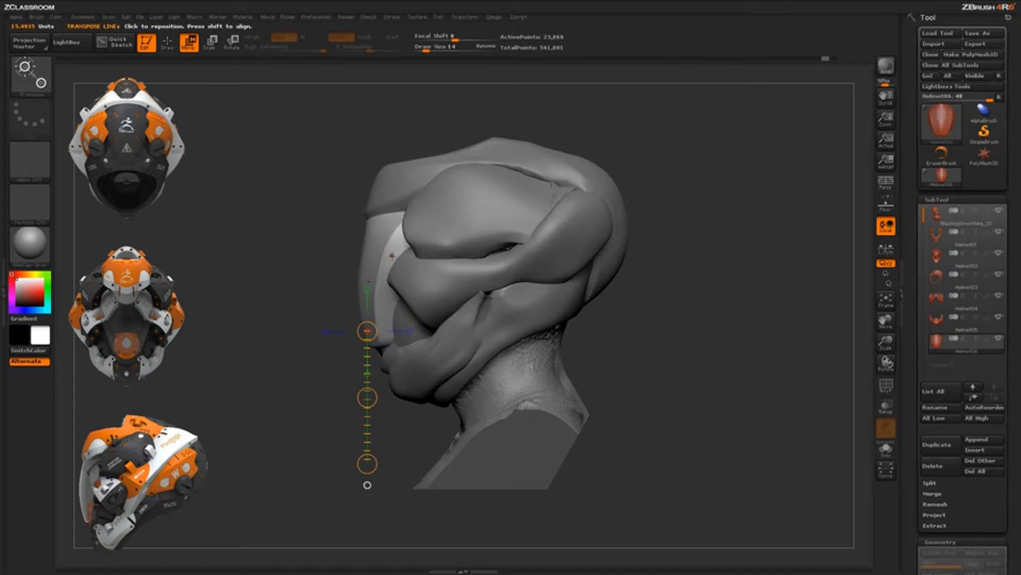
left_click(393, 247)
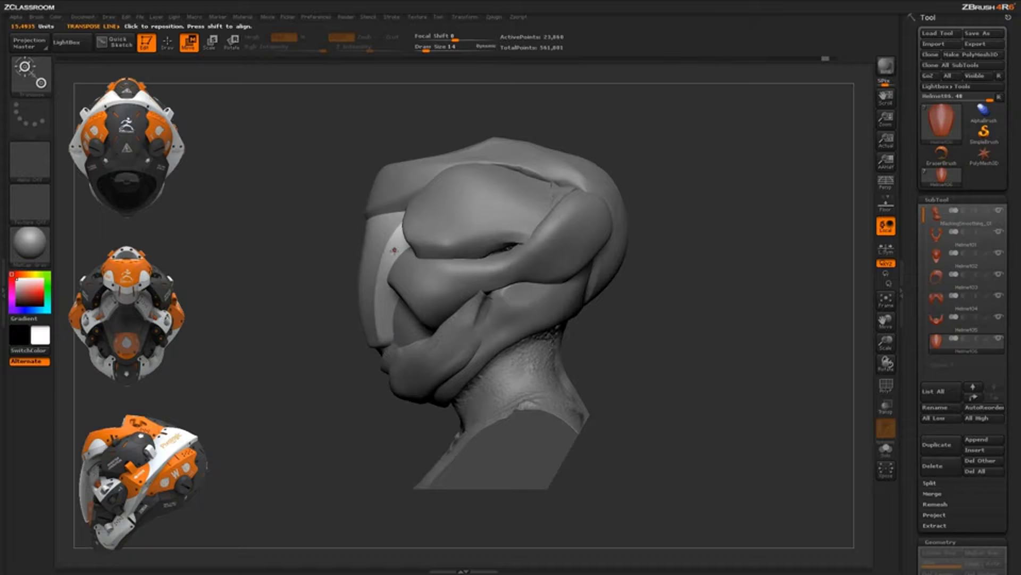
left_click_drag(392, 249, 388, 295)
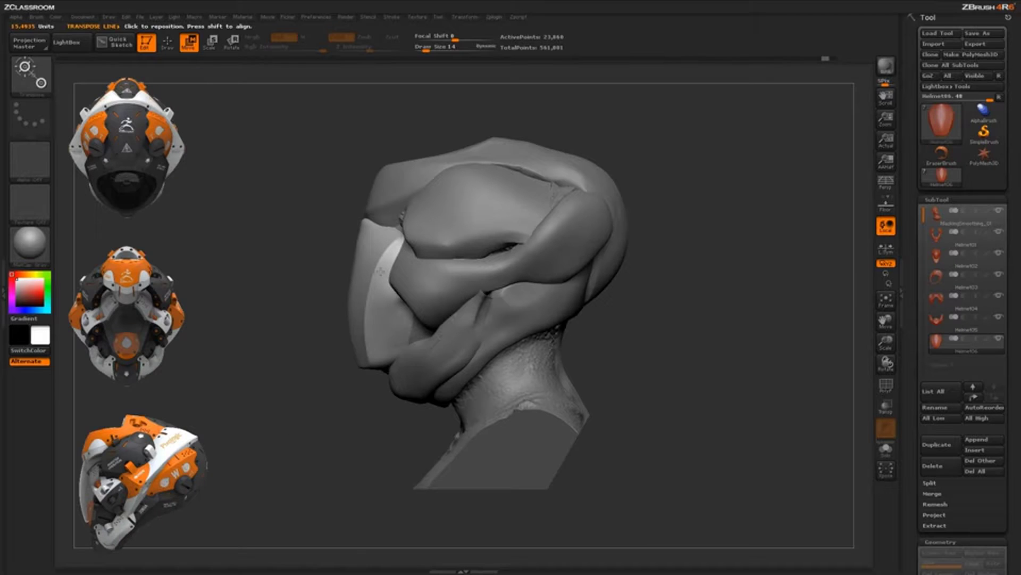
left_click_drag(367, 331, 367, 463)
Try shifting the visor freely in front view and pulling it forward from the face in side view
left_click_drag(632, 361, 734, 362, "shift")
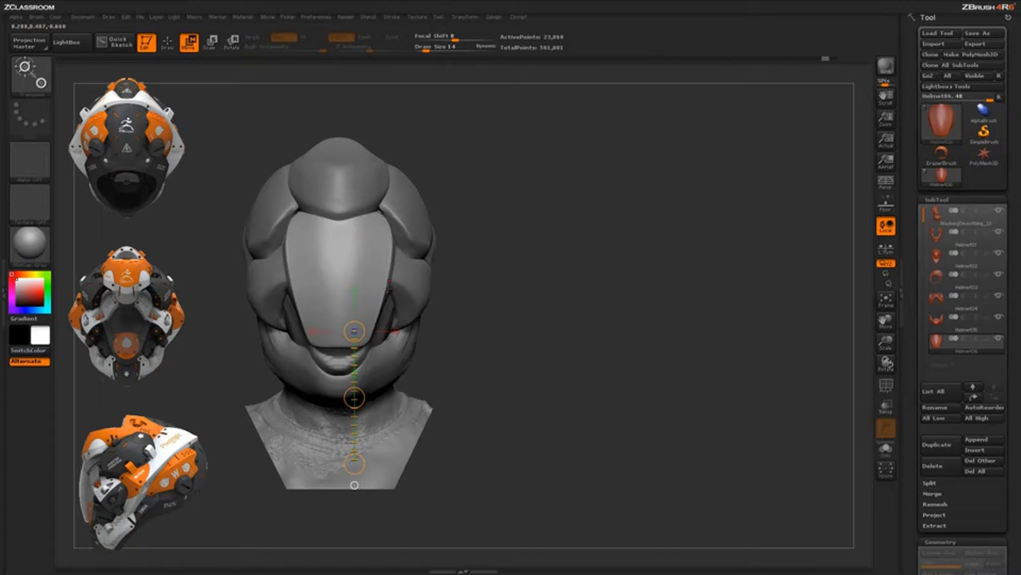
left_click(370, 259)
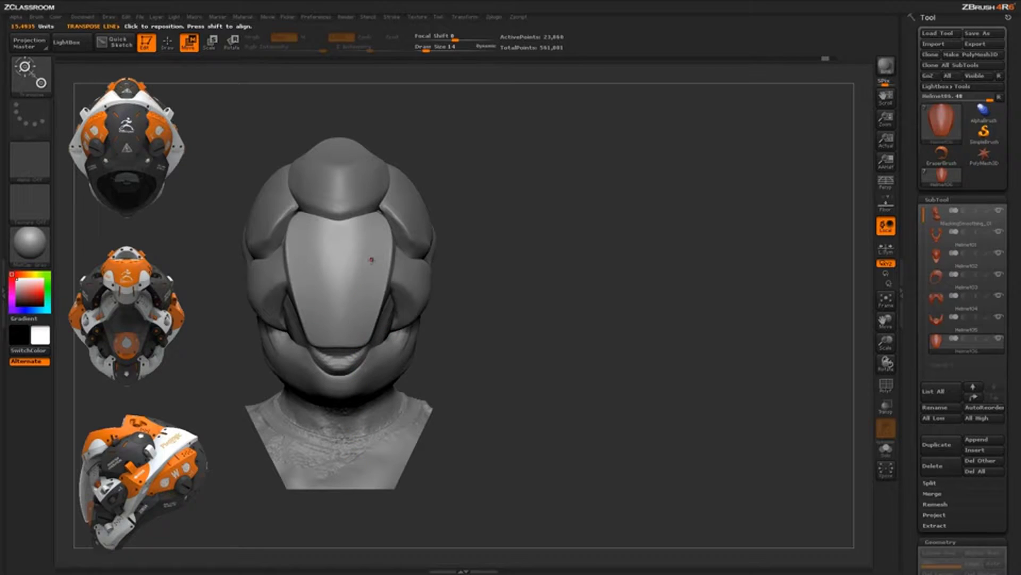
mouse_move(371, 259)
left_mouse_down("alt")
mouse_move(377, 267)
mouse_move(324, 276)
mouse_move(365, 247)
mouse_move(371, 259)
left_mouse_up("alt")
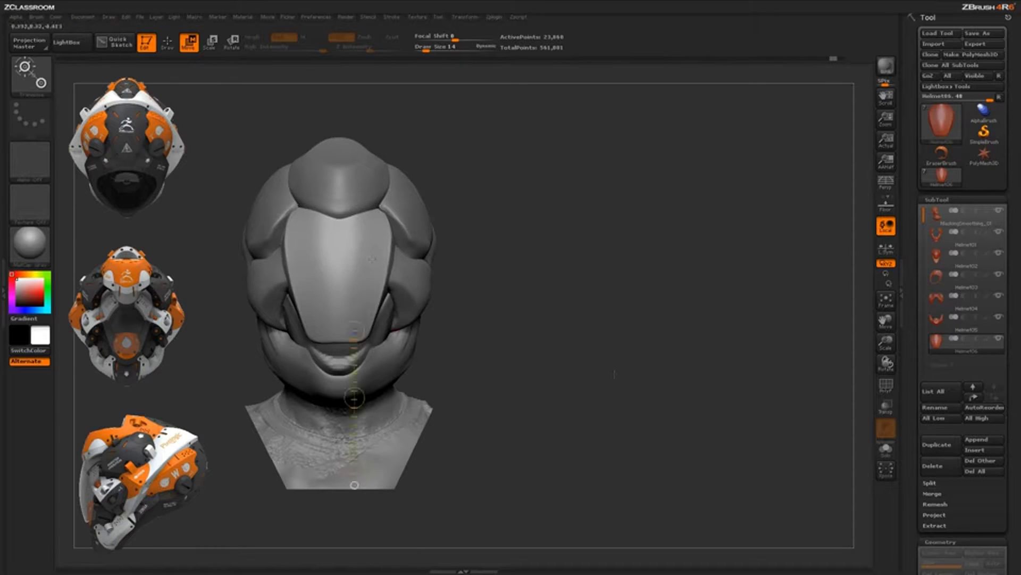
left_click_drag(617, 362, 553, 364, "shift")
left_click_drag(396, 260, 354, 260, "alt")
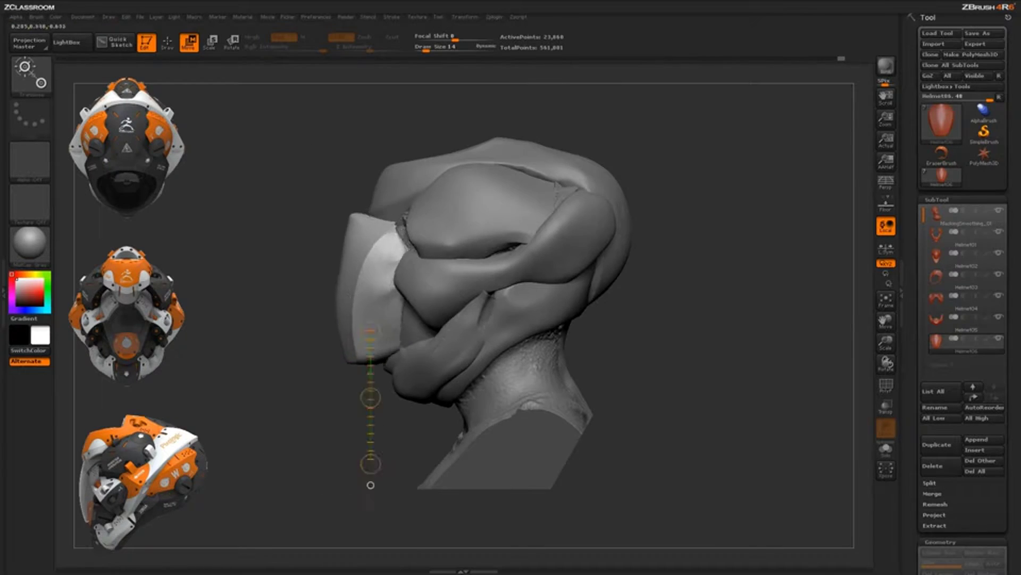
In front view, draw a slanted action line about 14 units long down one side of the visor
left_click_drag(326, 463, 580, 370)
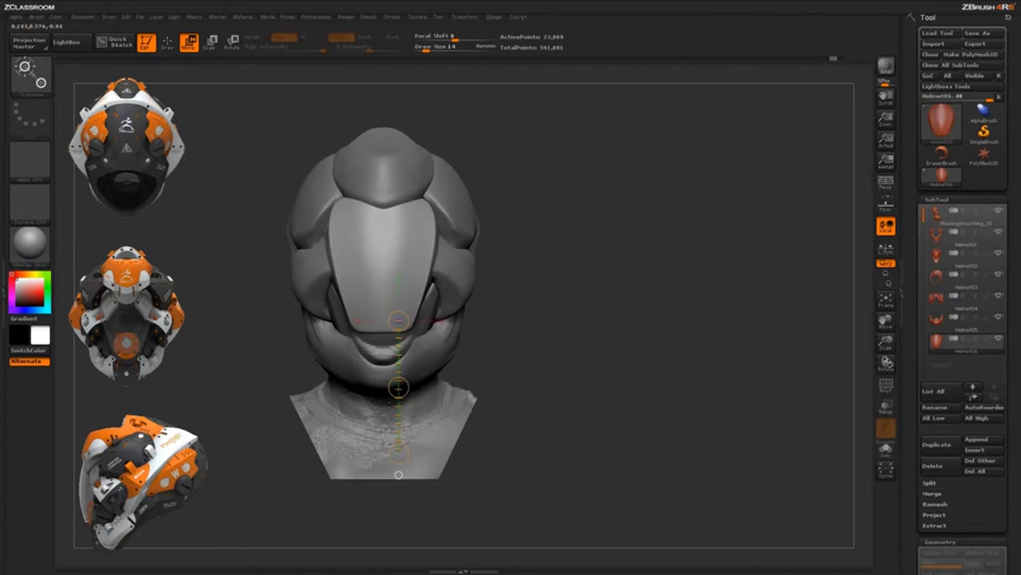
left_click_drag(423, 176, 395, 332)
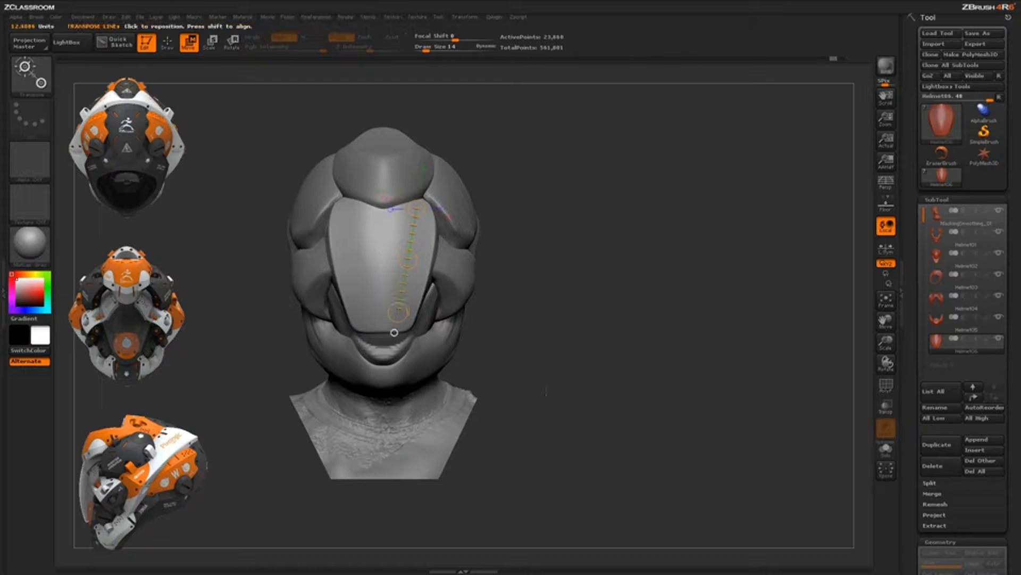
mouse_move(598, 387)
left_mouse_down()
mouse_move(537, 392)
mouse_move(593, 390)
left_mouse_up()
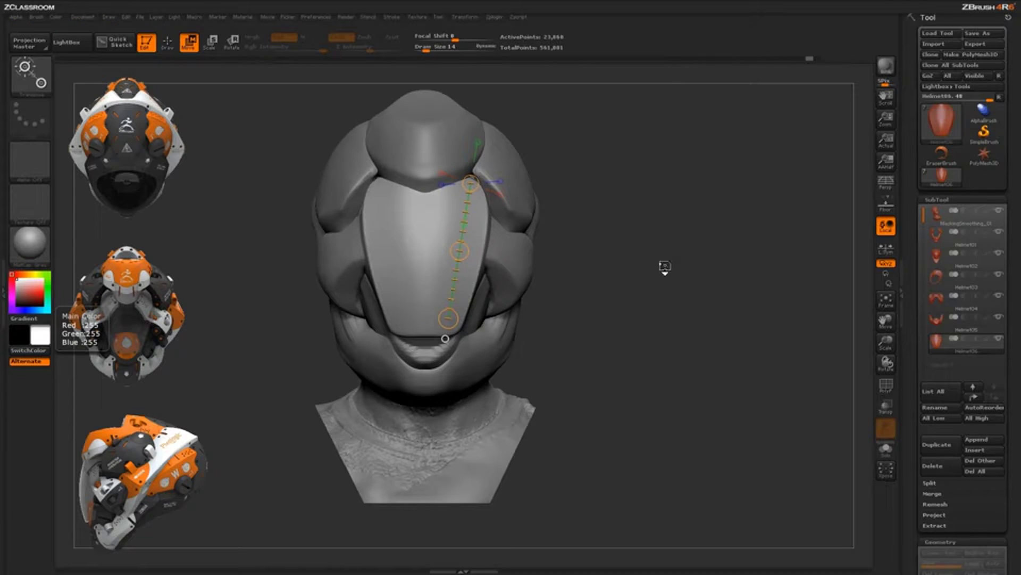
left_click_drag(664, 267, 719, 254)
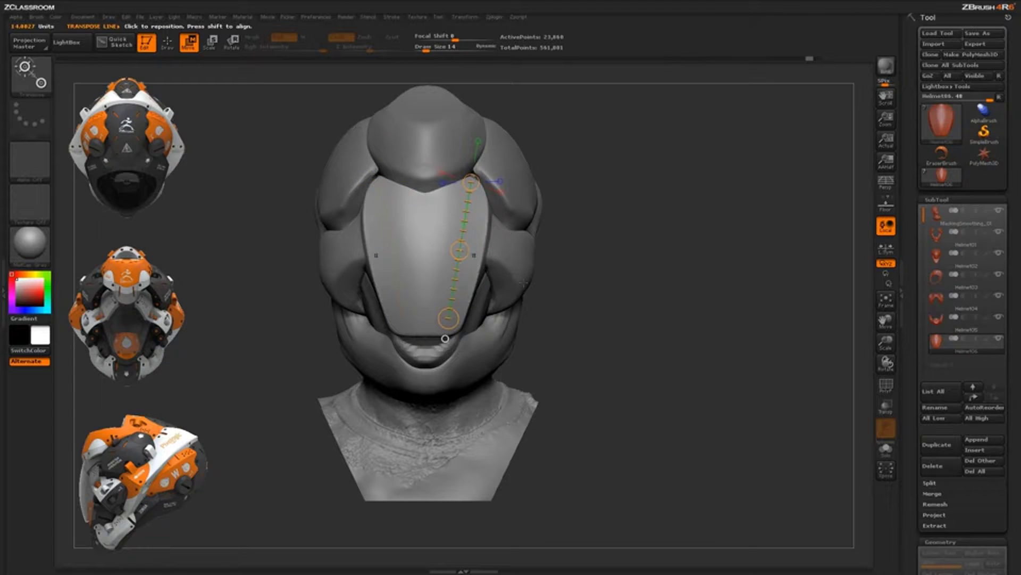
Try moving the visor's mirrored halves outward from the action line's middle circle, and undo the move
left_click_drag(459, 250, 483, 254)
left_click_drag(652, 277, 620, 287)
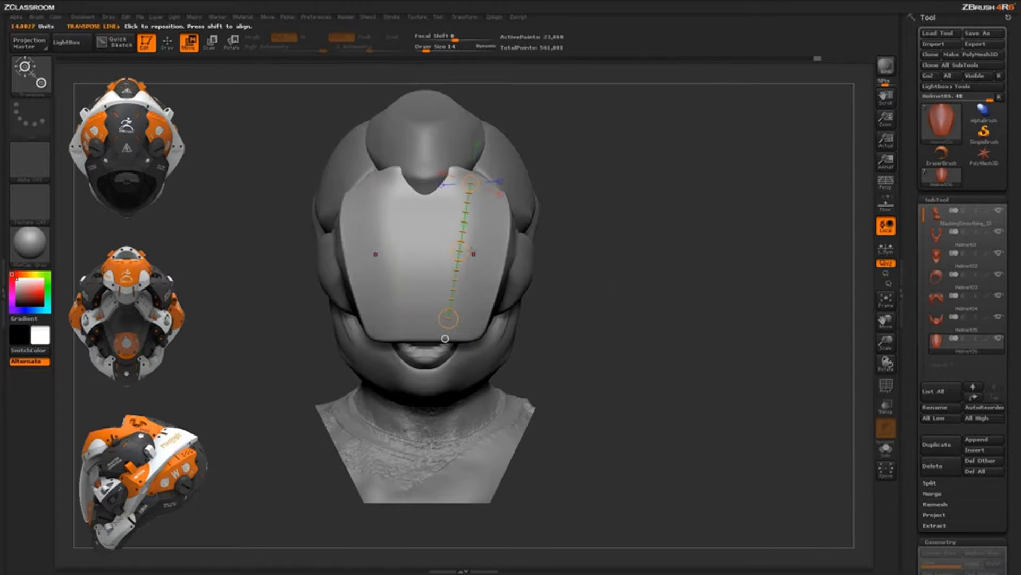
key("ctrl+z")
Move the visor's mirrored halves outward and down, inspect the stretched polygons in the wireframe display, and undo the move
mouse_move(462, 252)
left_mouse_down()
mouse_move(473, 278)
mouse_move(472, 248)
mouse_move(473, 269)
left_mouse_up()
mouse_move(640, 329)
left_mouse_down()
mouse_move(612, 341)
mouse_move(634, 340)
left_mouse_up()
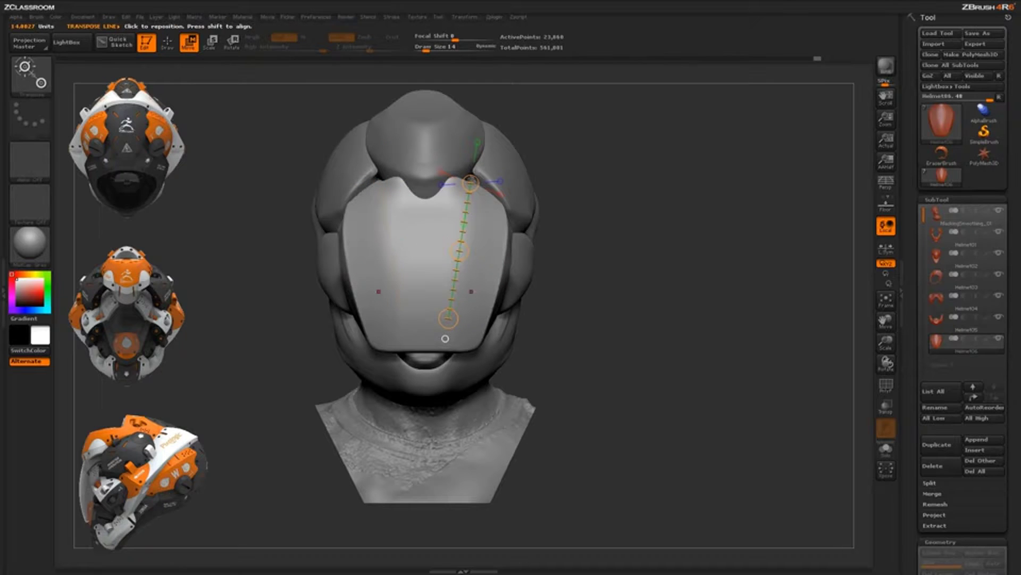
left_click(886, 384)
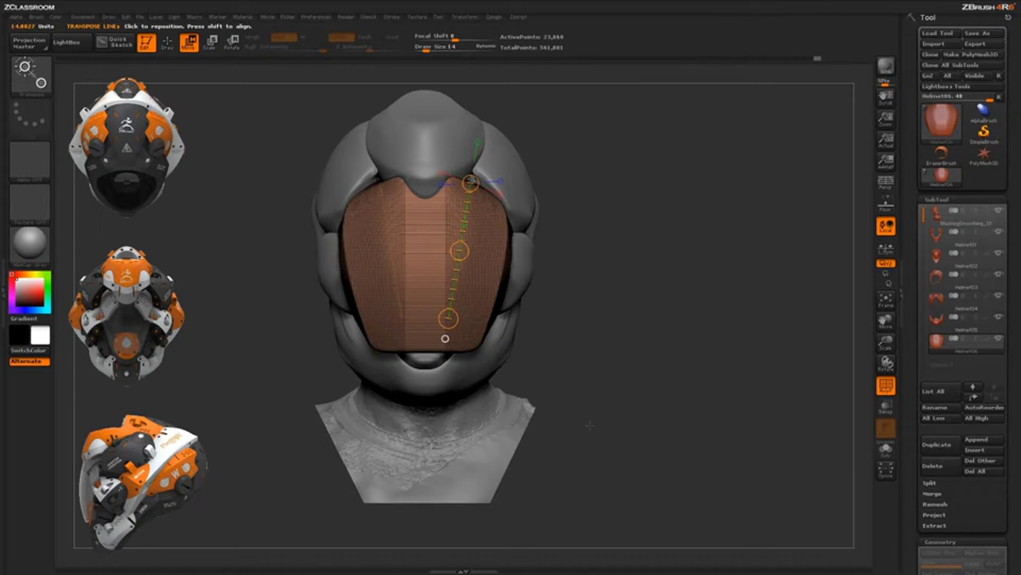
left_click(886, 386)
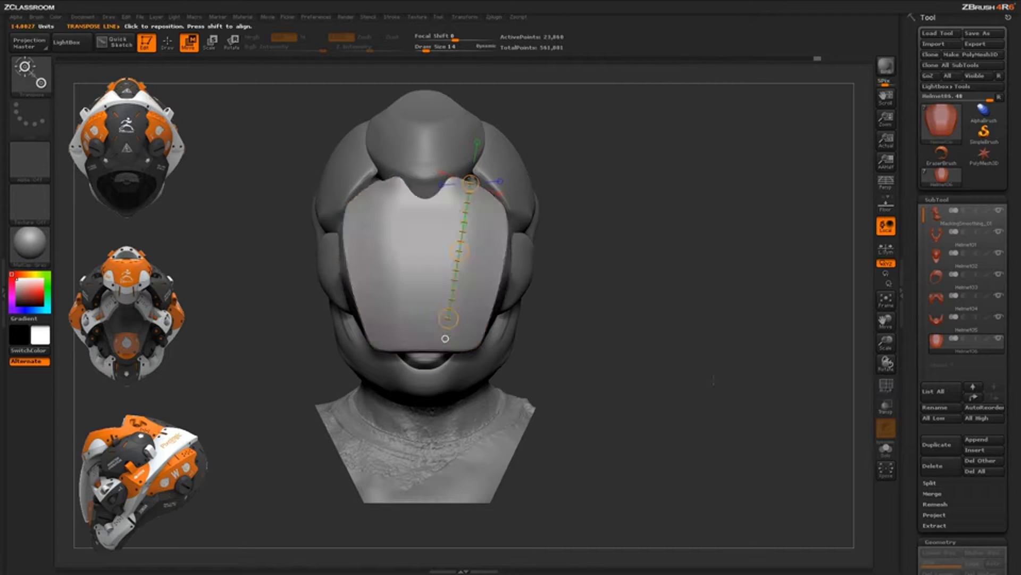
left_click_drag(755, 386, 595, 388)
key("ctrl+z")
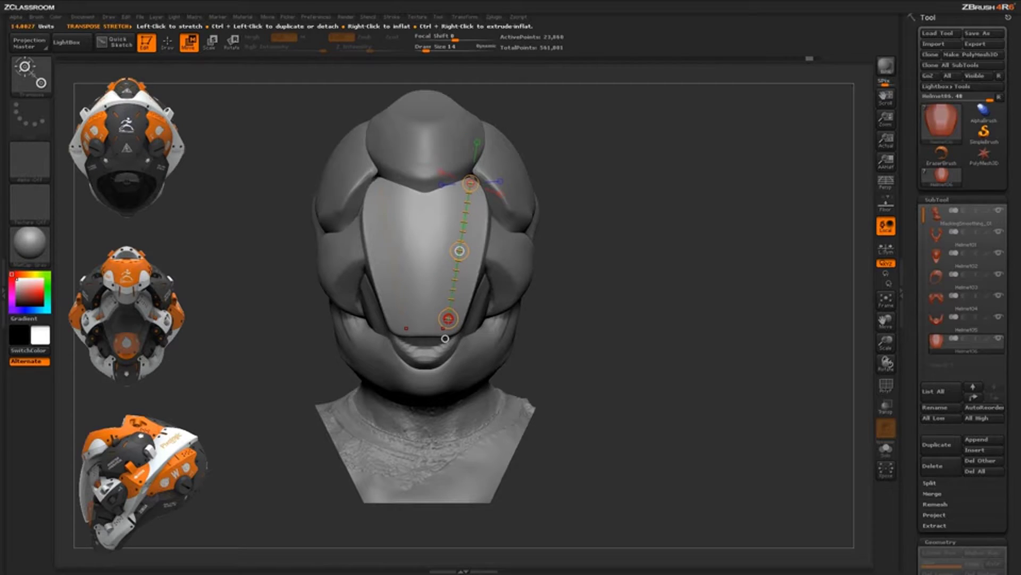
Try stretching the visor down past the chin from the action line's lower end, and undo the stretch
left_click_drag(449, 318, 450, 462)
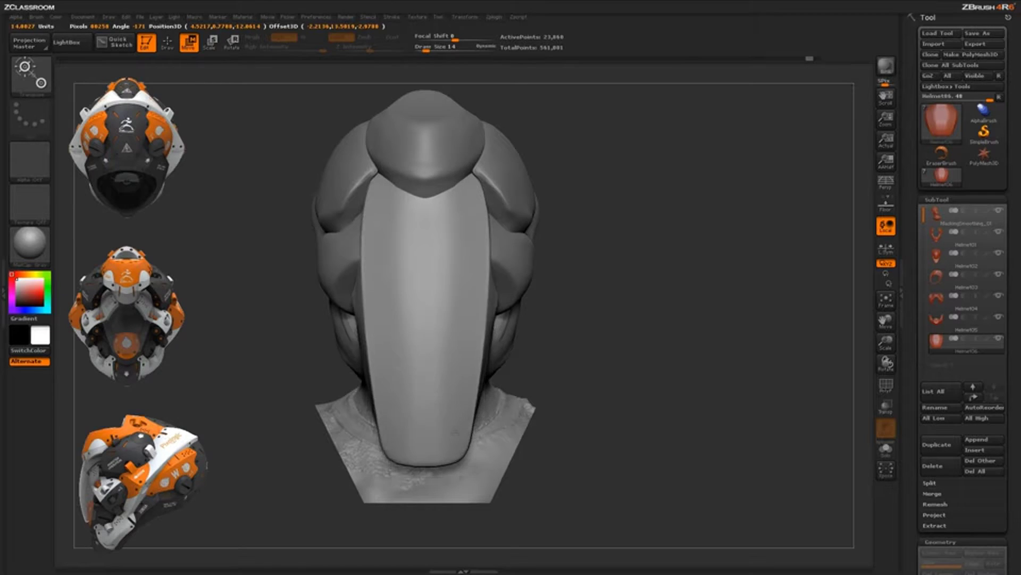
right_click_drag(445, 337, 319, 338)
key("ctrl+z")
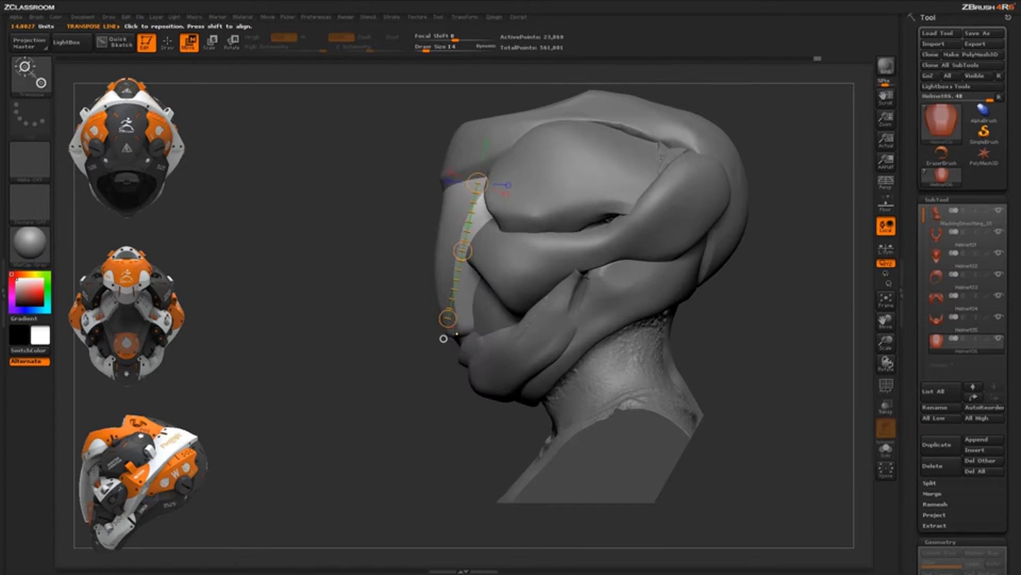
Try stretching the visor forward in side view and diagonally in front view from the action line's lower end, undoing each attempt
left_click_drag(448, 318, 403, 346)
right_click_drag(426, 333, 581, 317)
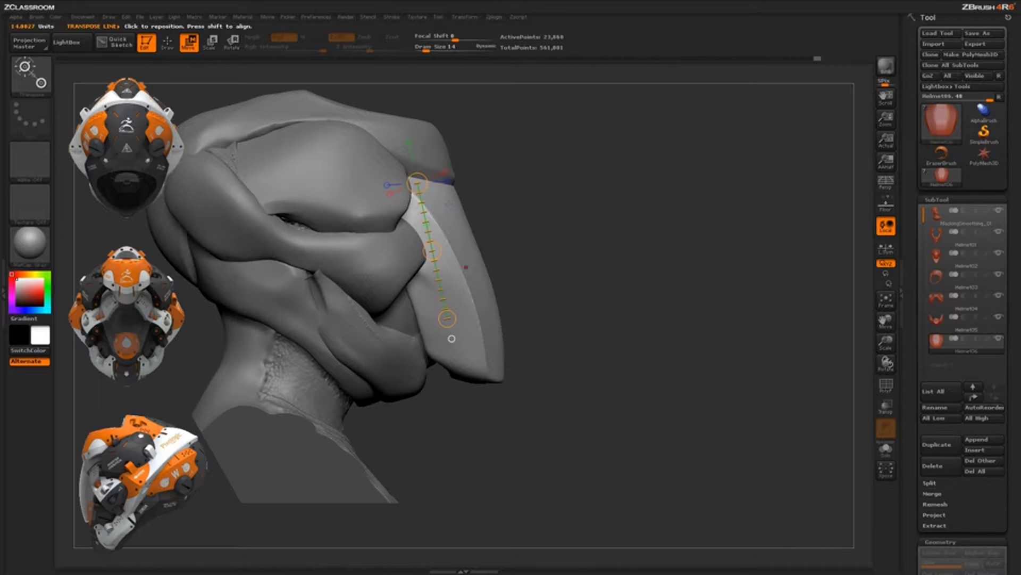
key("ctrl+z")
mouse_move(452, 337)
left_mouse_down()
mouse_move(417, 355)
mouse_move(435, 367)
mouse_move(450, 421)
mouse_move(446, 315)
mouse_move(452, 338)
left_mouse_up()
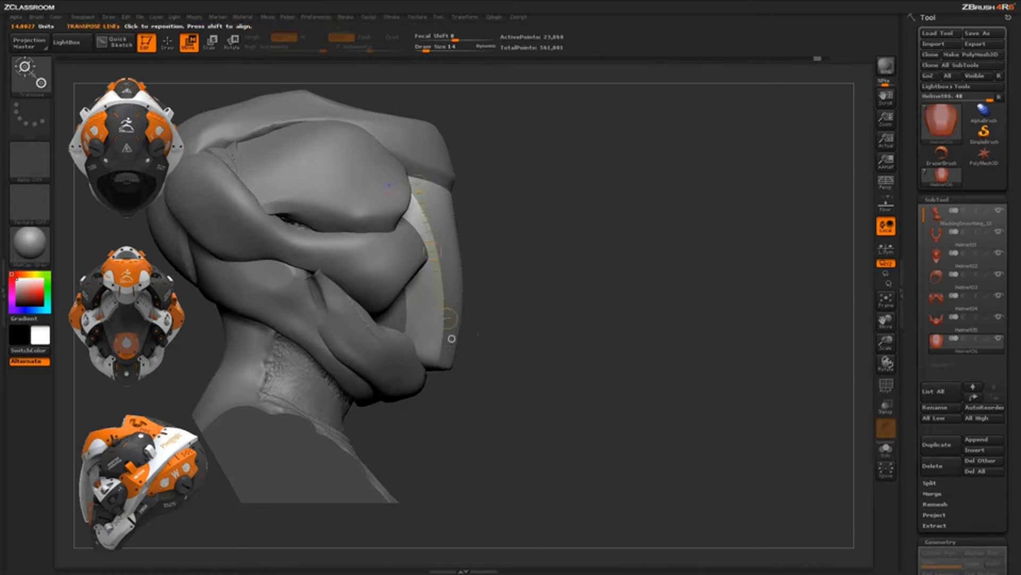
left_click_drag(601, 323, 556, 321, "shift")
key("ctrl+z")
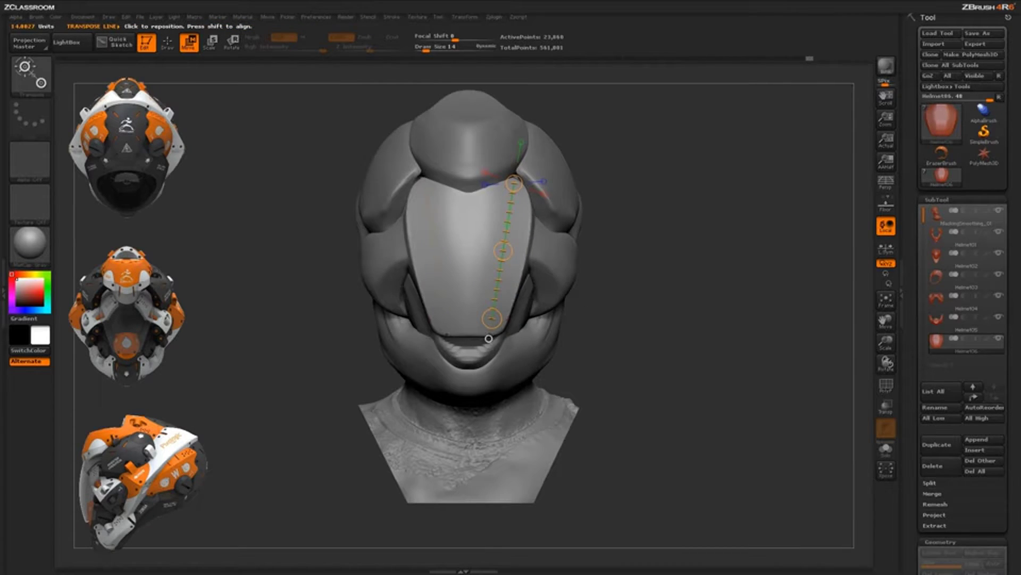
left_click_drag(490, 341, 550, 419)
key("ctrl+z")
Clip away the lower part of the visor using the inner circle at the action line's upper end
left_click_drag(641, 197, 580, 199)
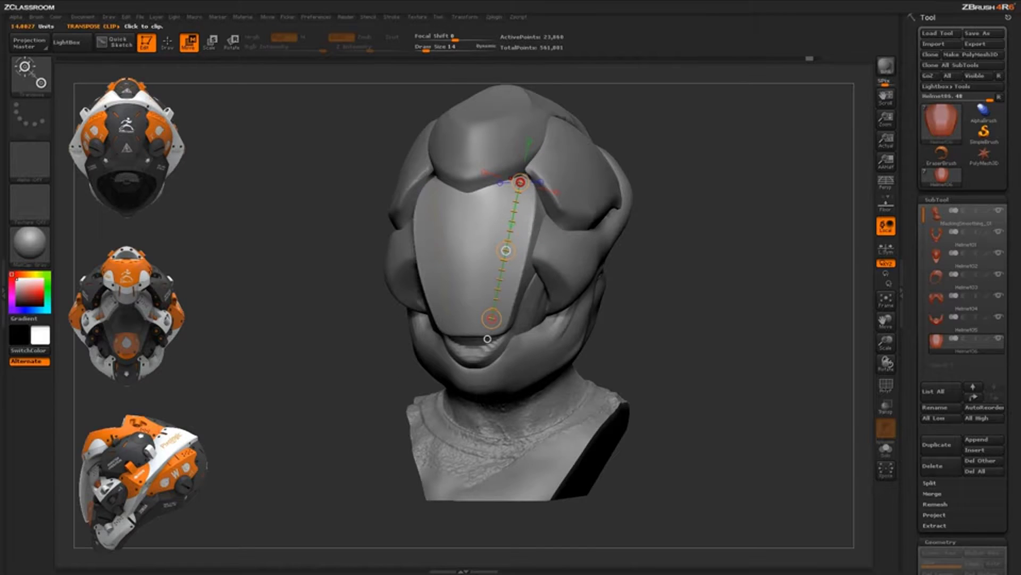
left_click_drag(625, 134, 669, 131)
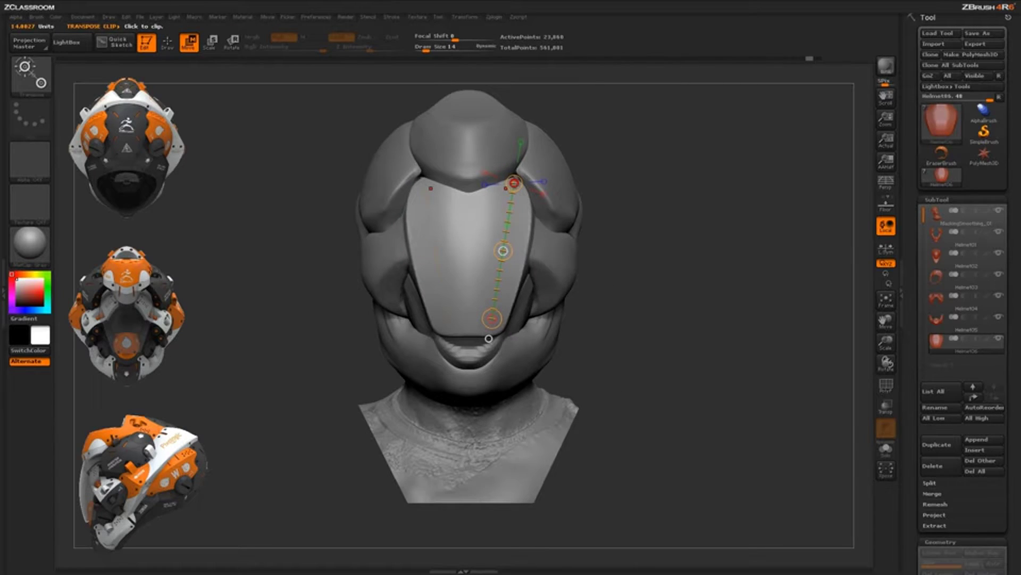
left_click_drag(629, 203, 526, 208)
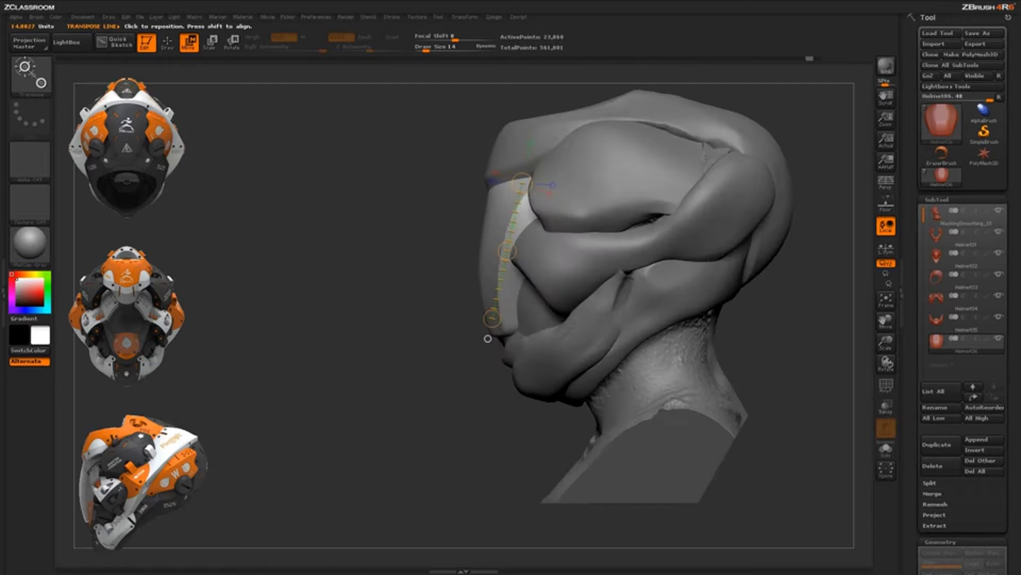
left_click_drag(411, 362, 447, 361)
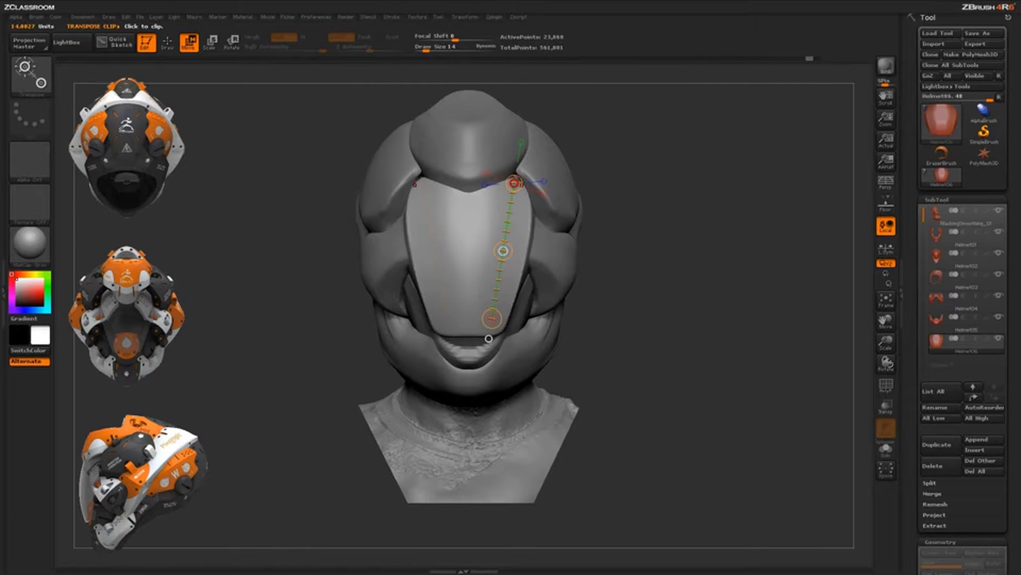
left_click_drag(514, 183, 516, 315)
left_click_drag(633, 368, 667, 376)
left_click_drag(509, 185, 525, 263)
left_click_drag(612, 341, 476, 339)
left_click_drag(310, 366, 668, 275)
left_click_drag(641, 362, 424, 277)
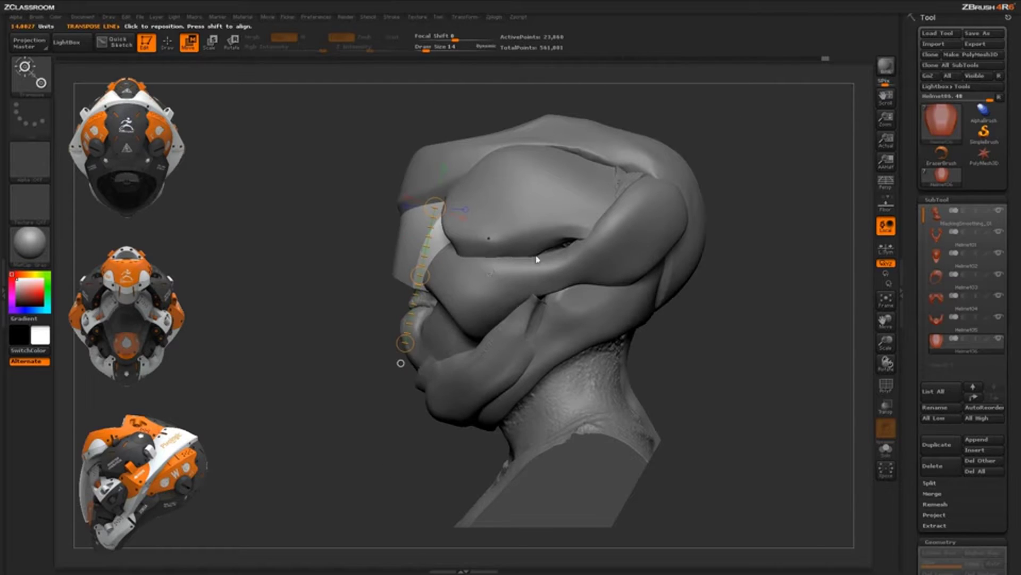
Select the helmet's side band, draw an action line about 19.1 units long along it, and clip the band with that line
left_click(577, 276, "alt")
left_click_drag(463, 303, 662, 229)
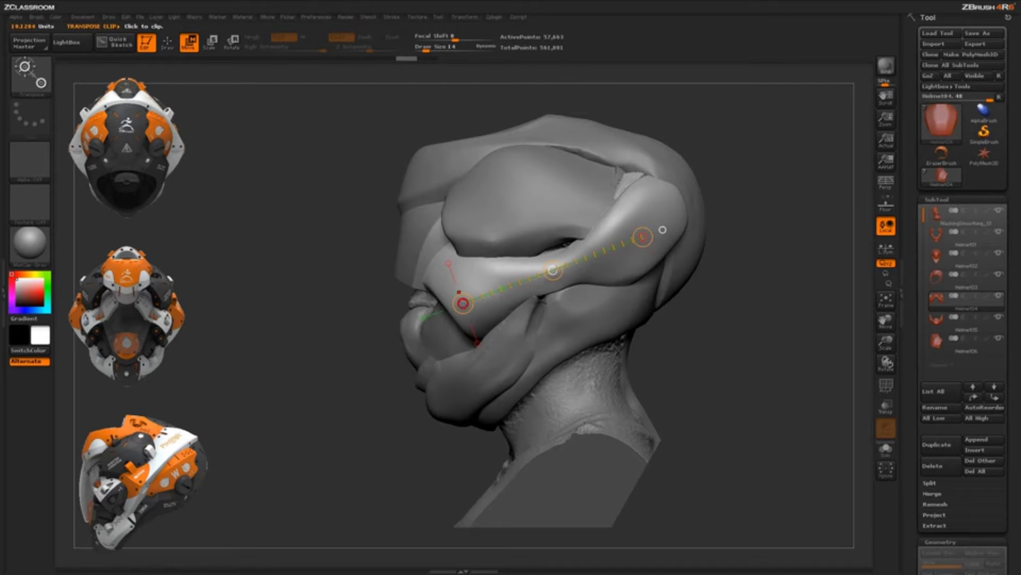
left_click_drag(463, 303, 668, 264)
mouse_move(712, 345)
left_mouse_down()
mouse_move(698, 345)
mouse_move(726, 343)
mouse_move(660, 322)
left_mouse_up()
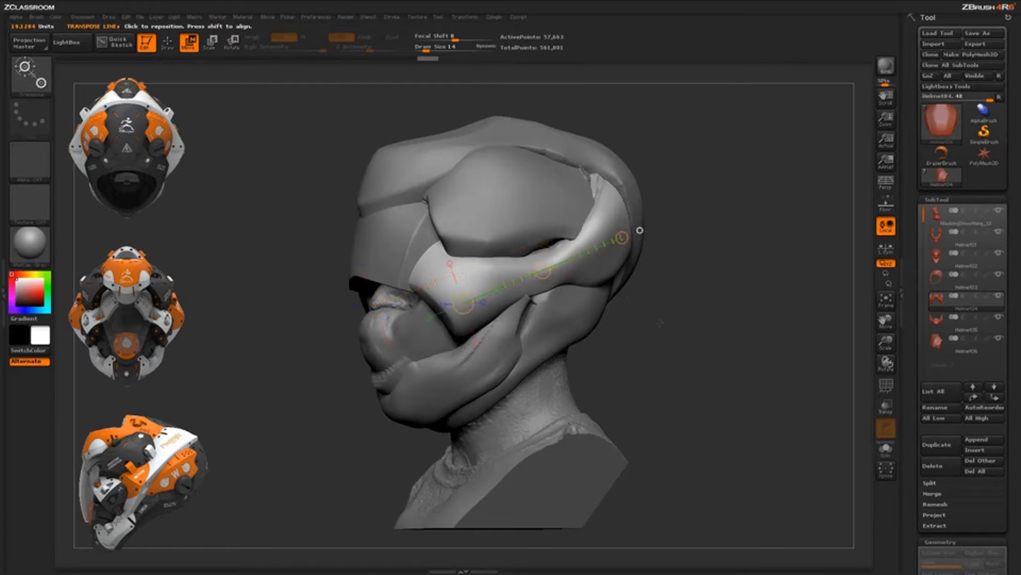
mouse_move(639, 230)
left_mouse_down()
mouse_move(548, 224)
mouse_move(612, 177)
mouse_move(645, 190)
left_mouse_up()
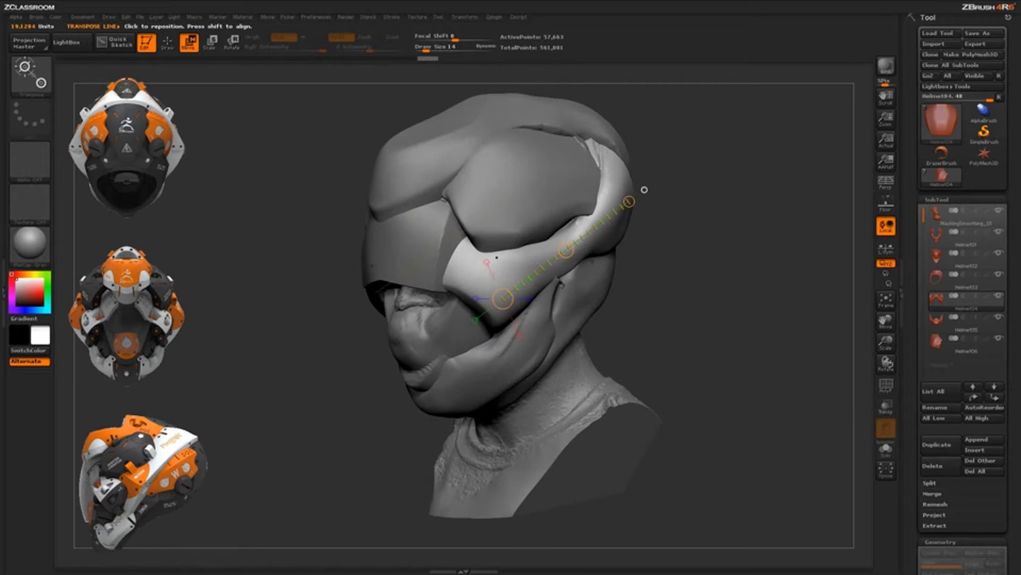
Draw action lines about 3.6 and 6.7 units long on the side band and clip a recessed middle section into it
left_click_drag(510, 270, 483, 300)
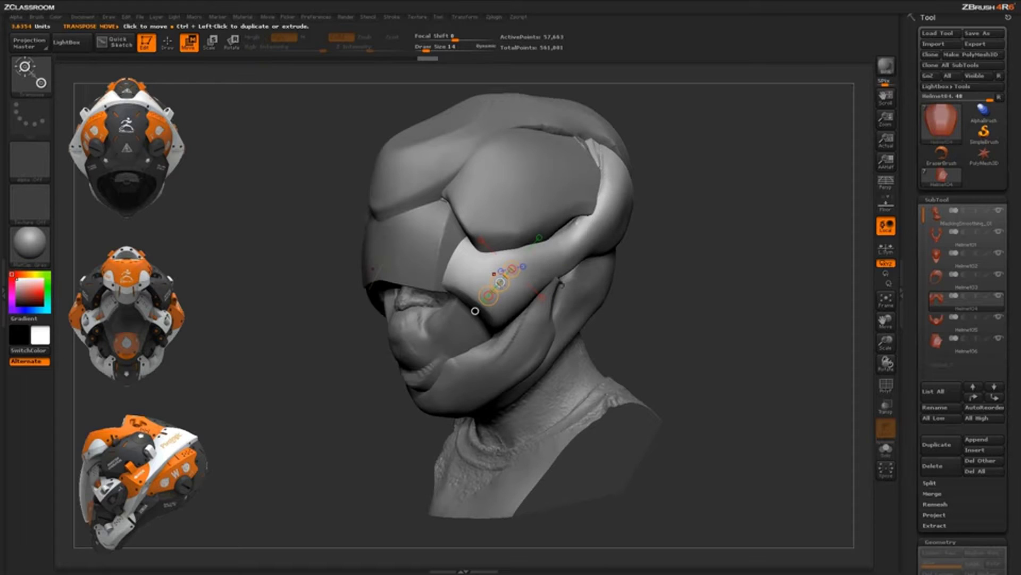
left_click_drag(512, 269, 513, 271)
mouse_move(710, 345)
left_mouse_down()
mouse_move(700, 248)
mouse_move(468, 302)
mouse_move(680, 262)
mouse_move(622, 284)
left_mouse_up()
left_click_drag(781, 360, 628, 348)
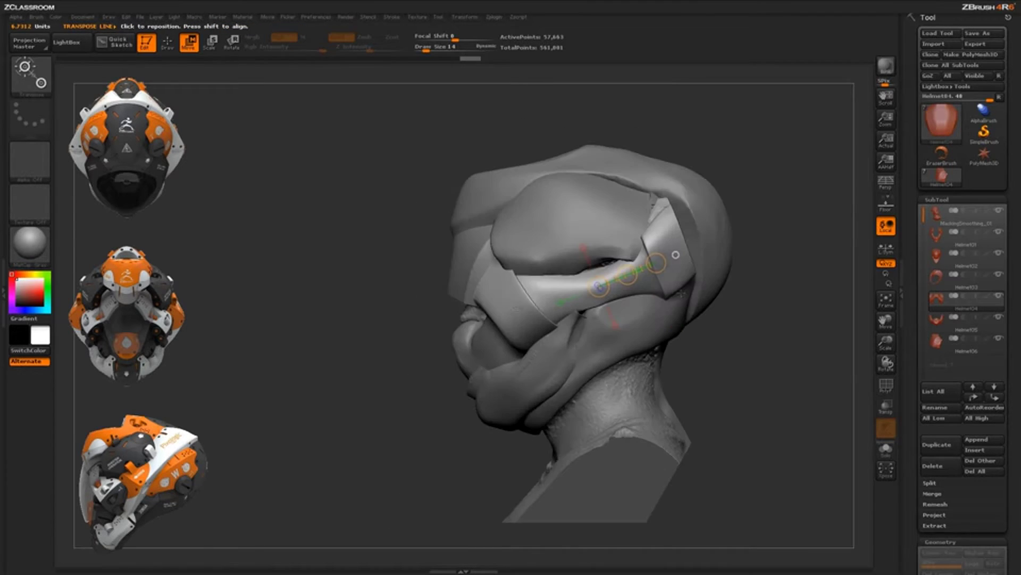
Clip further steps into the front of the side bands with short action lines about 2.3 units long
left_click_drag(525, 303, 513, 312)
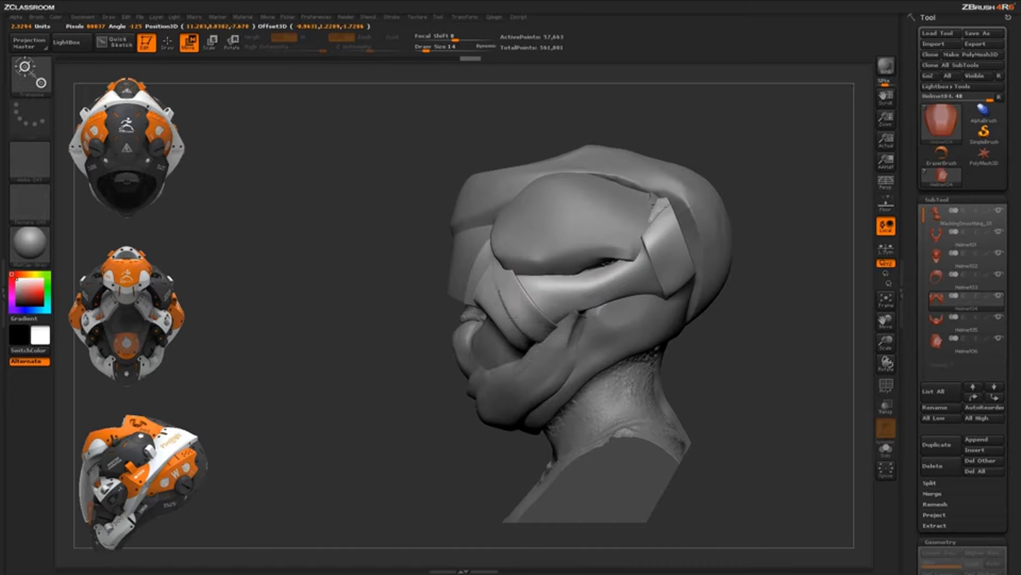
left_click_drag(413, 433, 452, 431, "shift")
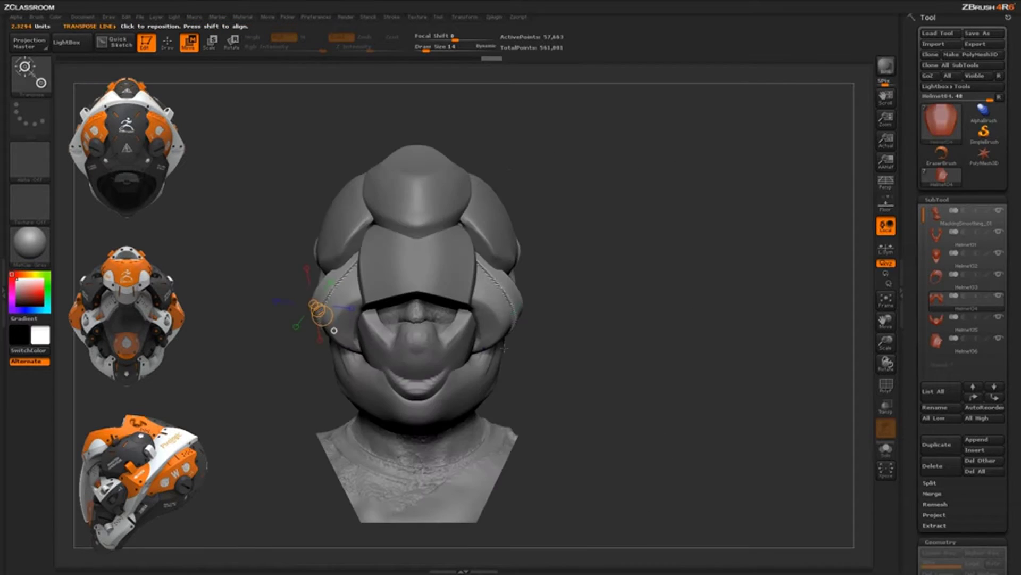
left_click_drag(577, 288, 497, 292)
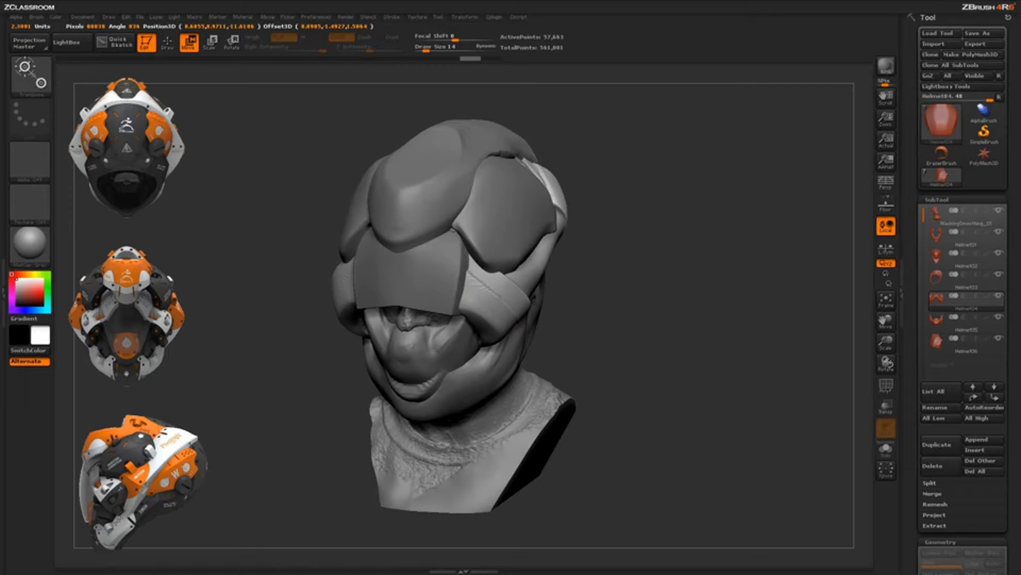
left_click_drag(617, 309, 692, 229)
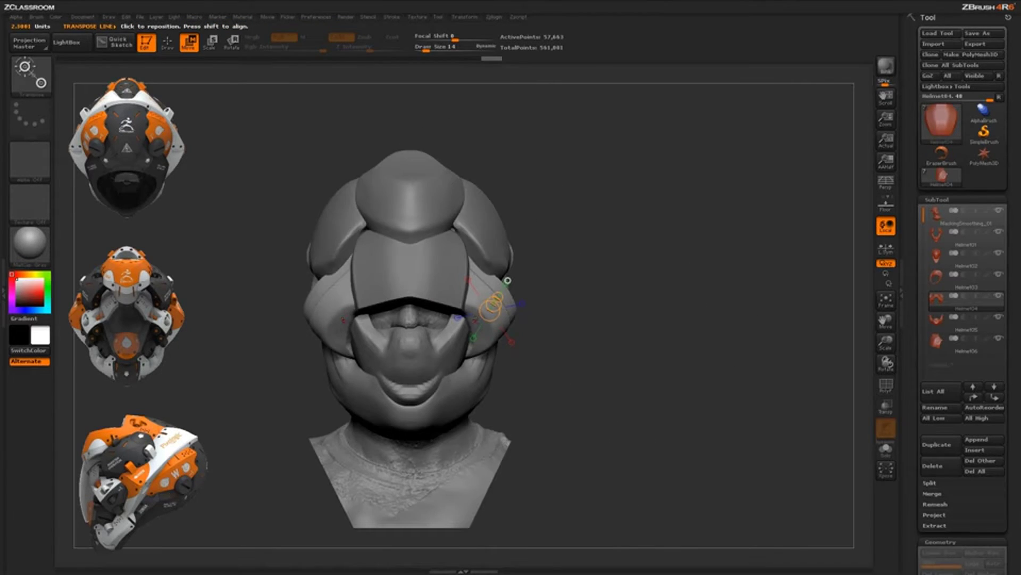
Select the visor and draw an action line about 7.3 units long down one side of it
left_click_drag(475, 320, 669, 381, "shift")
left_click(436, 282, "alt")
left_click_drag(643, 194, 715, 205)
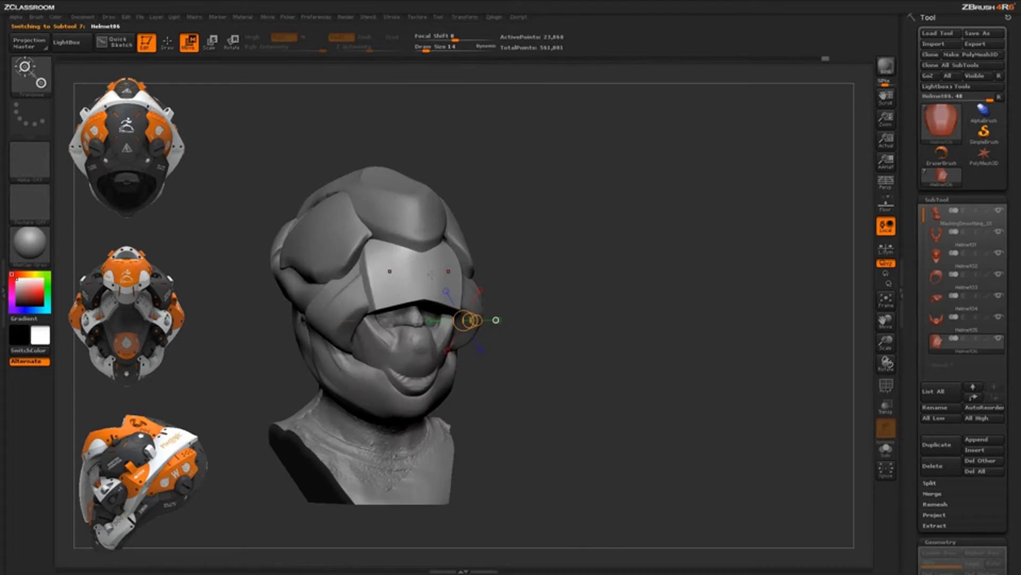
mouse_move(382, 248)
left_mouse_down()
mouse_move(393, 291)
mouse_move(383, 271)
left_mouse_up()
left_click_drag(506, 258, 622, 378)
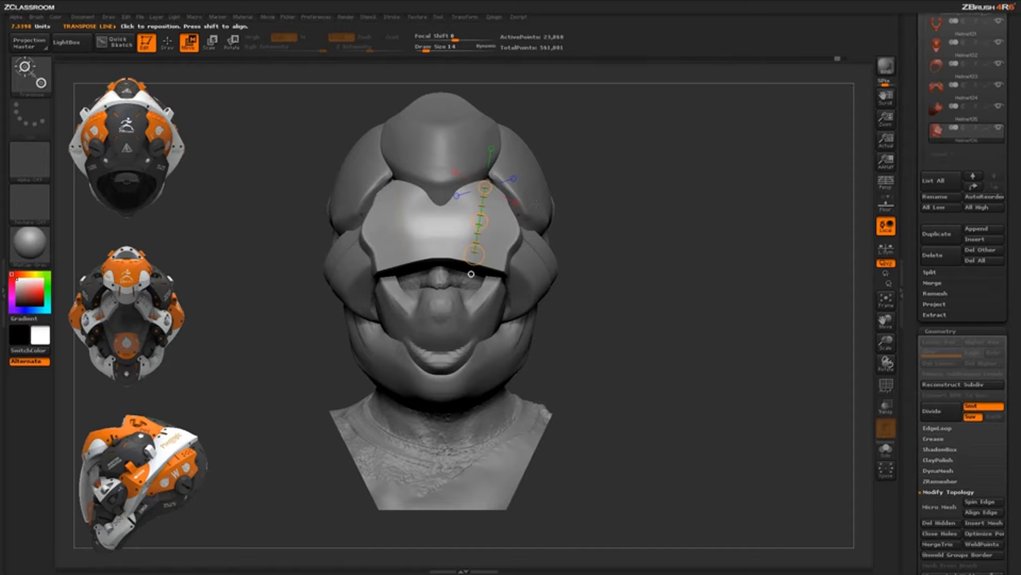
In side view, draw a straight vertical action line about 17.1 units long downward from the visor
left_click_drag(471, 273, 411, 274)
left_click_drag(665, 319, 479, 319)
left_click_drag(476, 256, 476, 439, "shift")
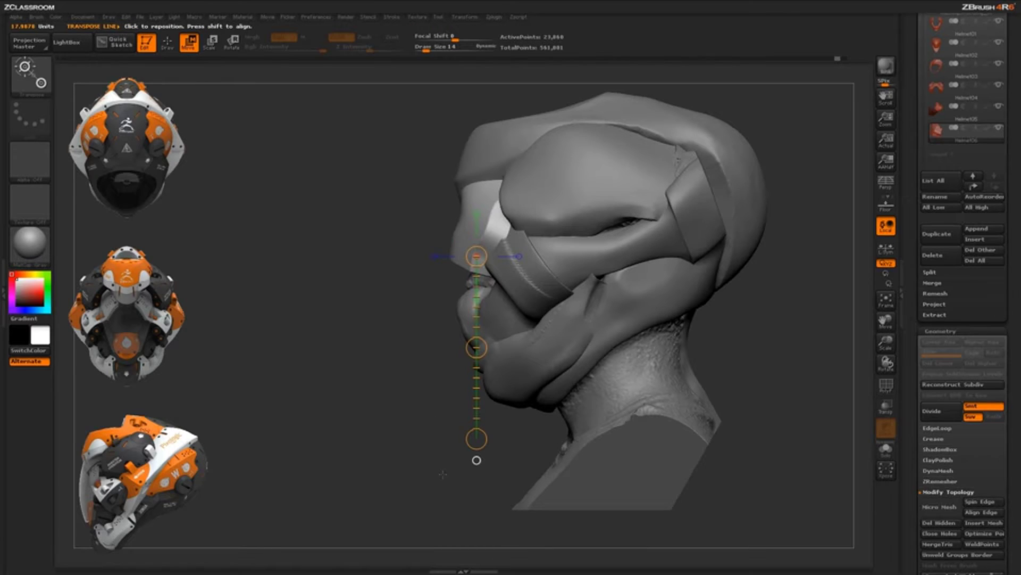
key("shift")
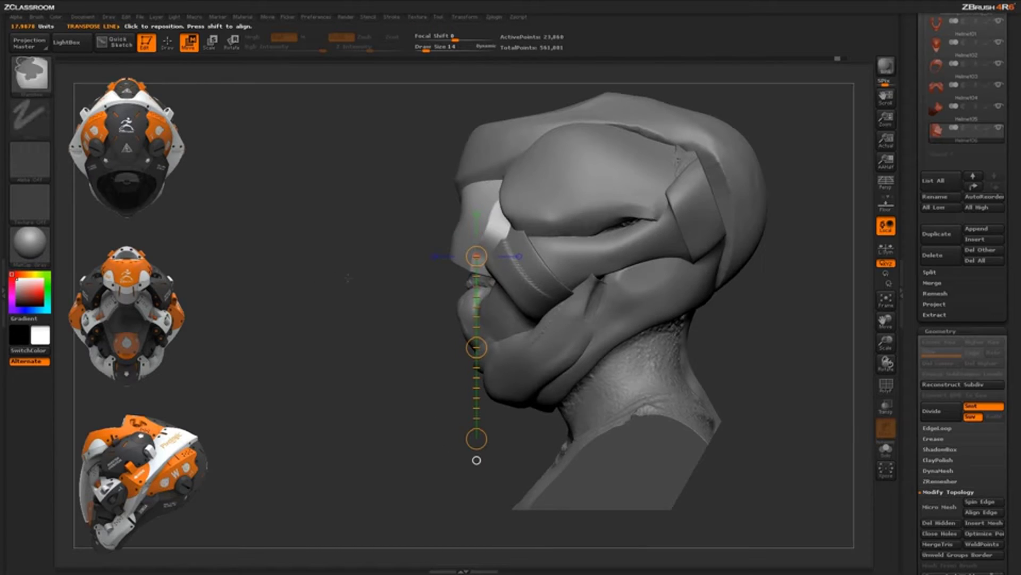
key("shift")
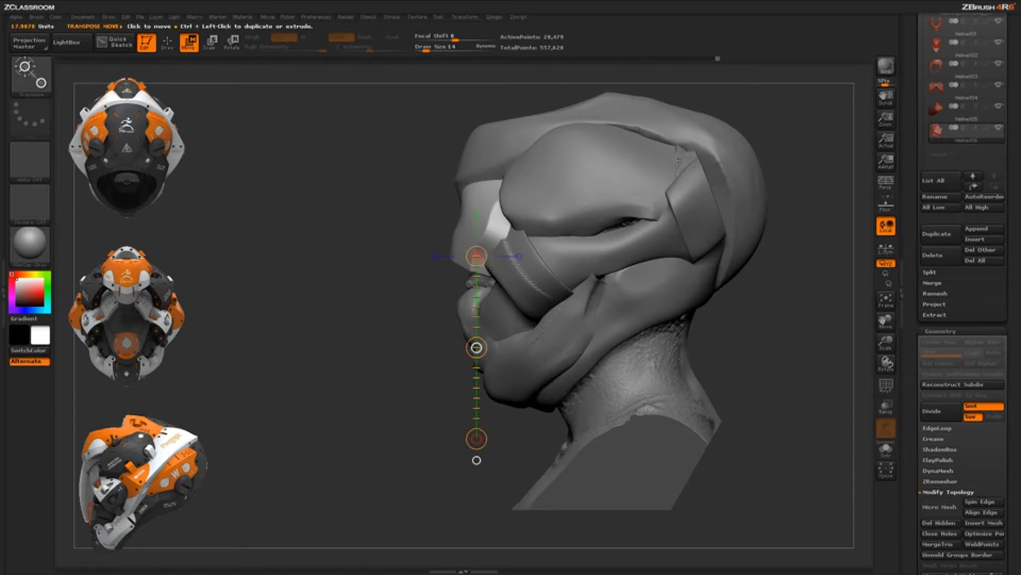
Duplicate the visor twice with Transpose Move, stacking the copies downward along the vertical action line
left_click_drag(476, 348, 465, 443, "ctrl")
left_click_drag(337, 422, 367, 391, "shift")
left_click_drag(477, 347, 462, 444)
left_click_drag(331, 457, 708, 351)
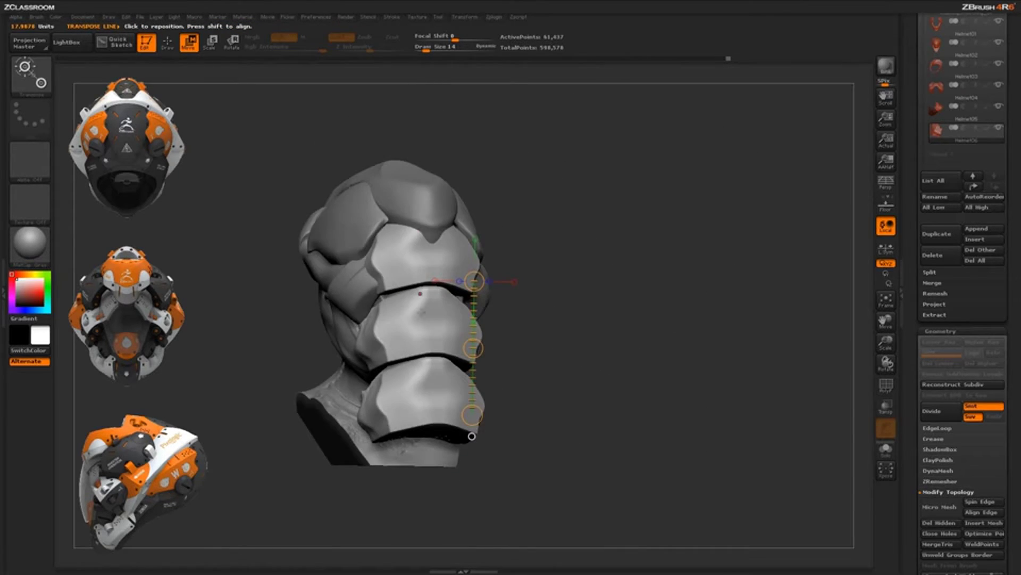
Duplicate the visor once more, placing the copy out in front of the helmet, and inspect it from both sides
left_click_drag(642, 389, 506, 394)
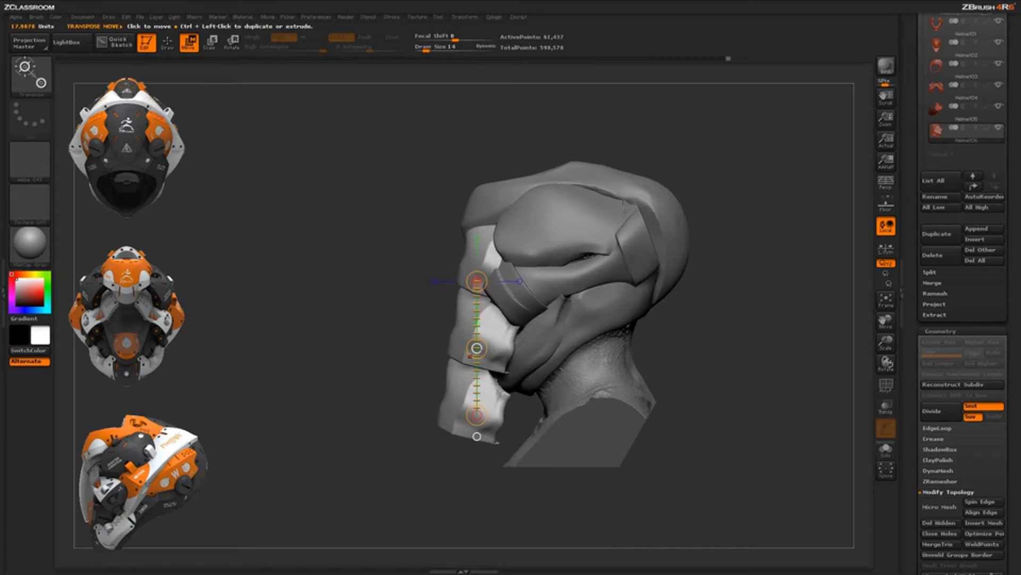
left_click_drag(470, 356, 659, 359, "ctrl")
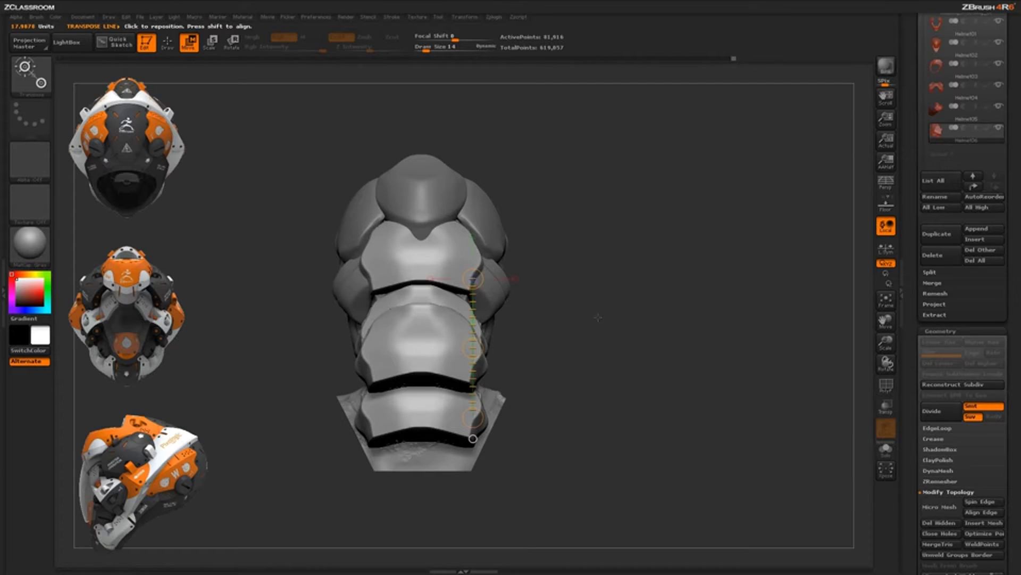
left_click_drag(598, 318, 564, 319)
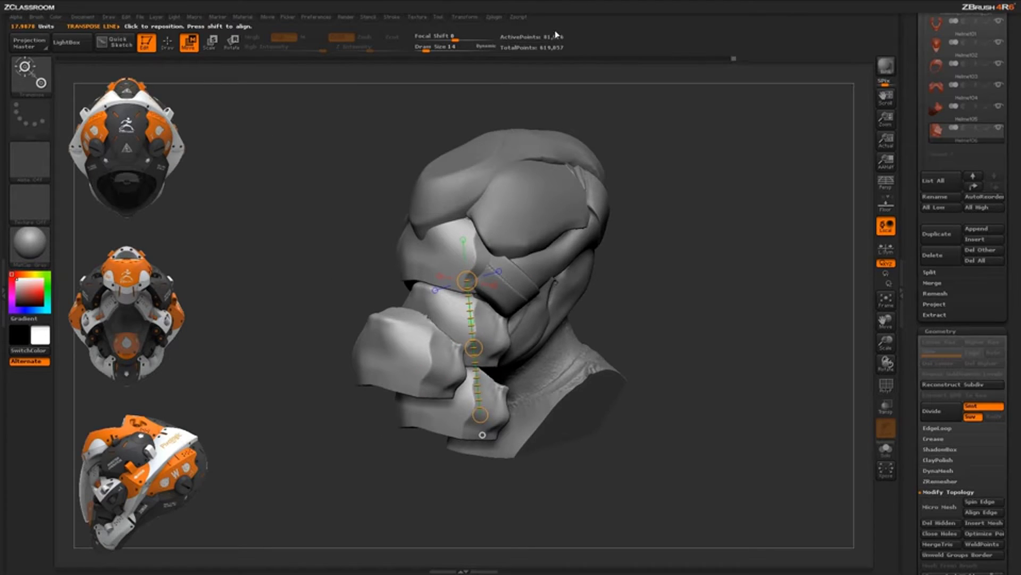
left_click_drag(652, 283, 612, 284)
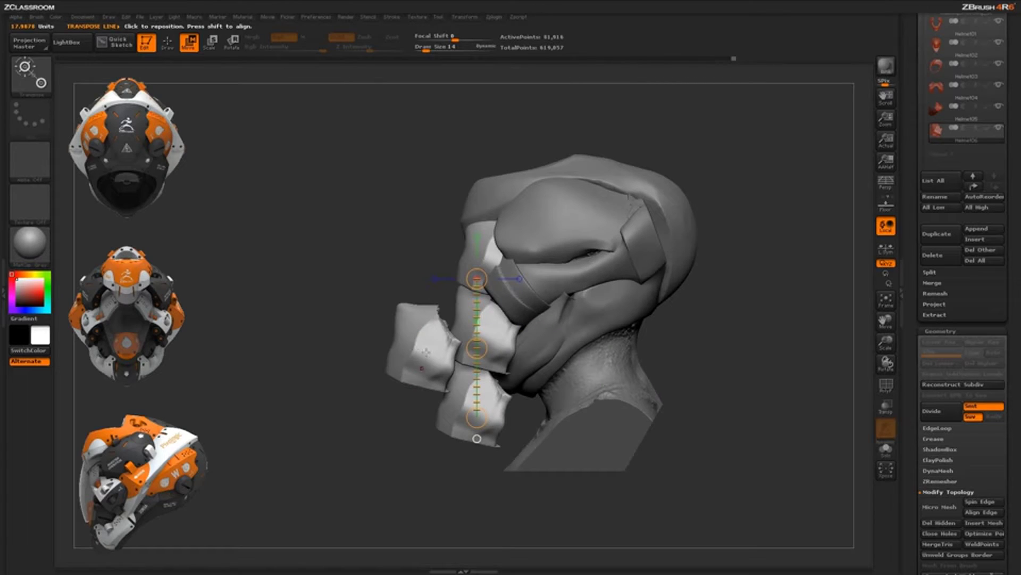
left_click_drag(341, 456, 532, 363)
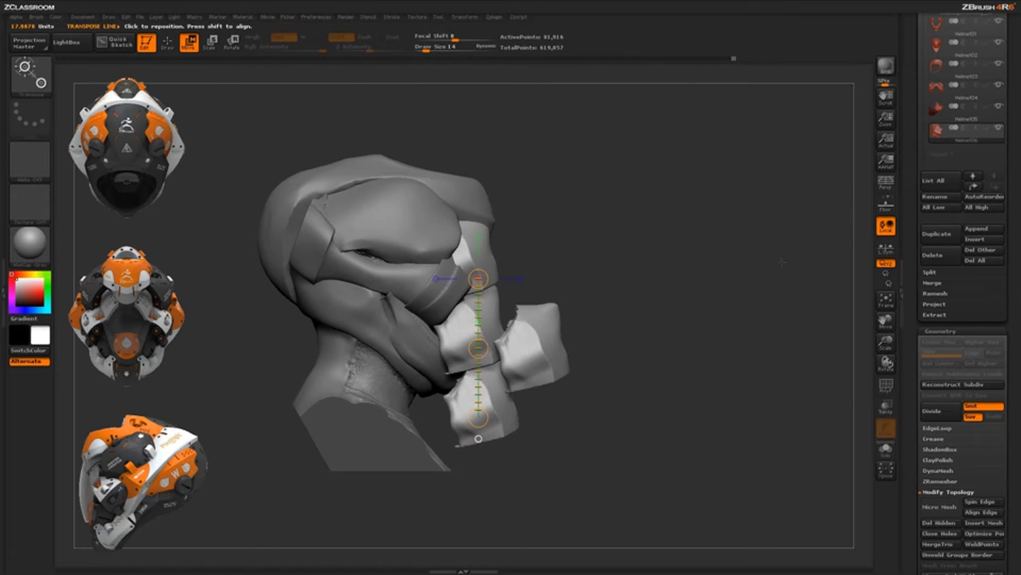
left_click_drag(630, 331, 506, 346)
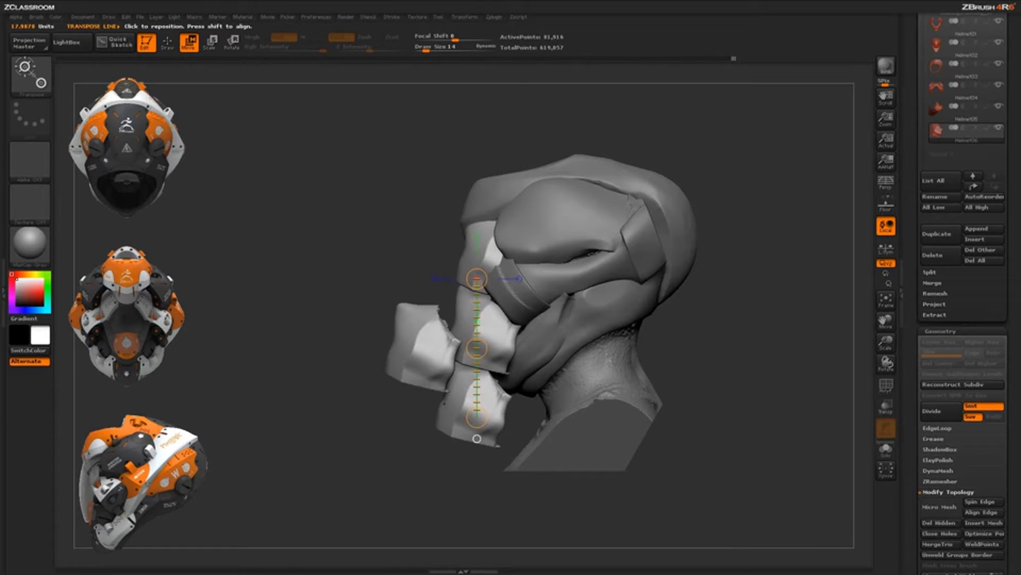
Undo the three visor duplications
left_click_drag(659, 359, 619, 435)
key("ctrl+z")
key("ctrl+z")
key("ctrl+z")
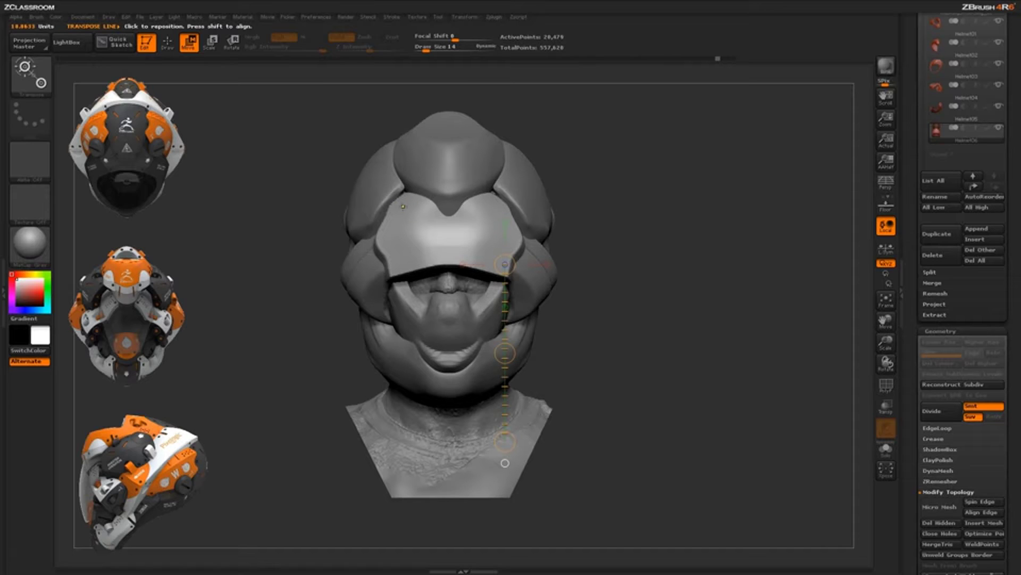
Mask the visor along its topology from either side with action lines about 5.8 and 8.4 units long
left_click_drag(403, 206, 435, 251, "ctrl")
left_click_drag(607, 233, 703, 237)
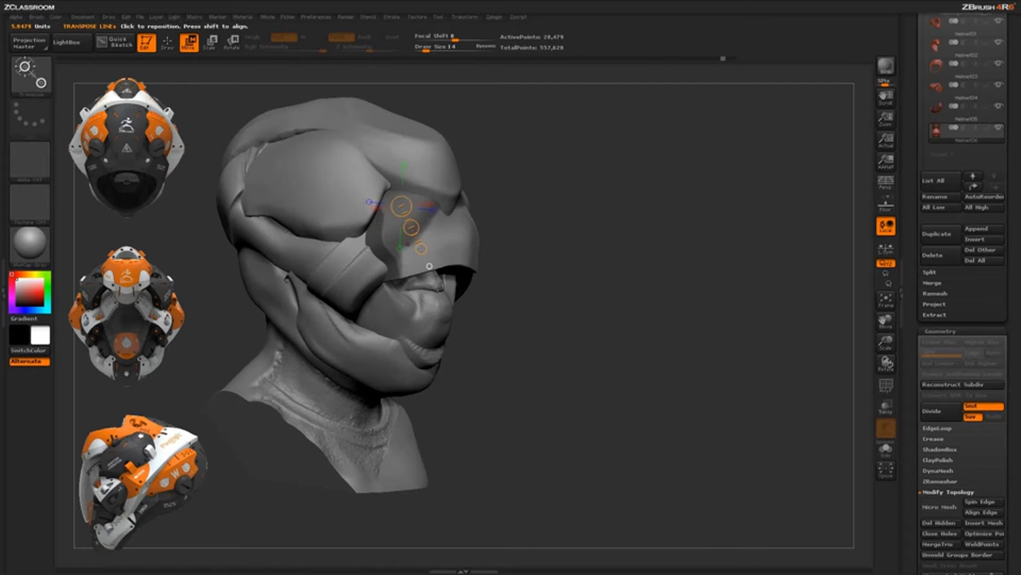
mouse_move(597, 322)
left_mouse_down()
mouse_move(564, 314)
mouse_move(616, 298)
mouse_move(522, 301)
mouse_move(559, 300)
left_mouse_up()
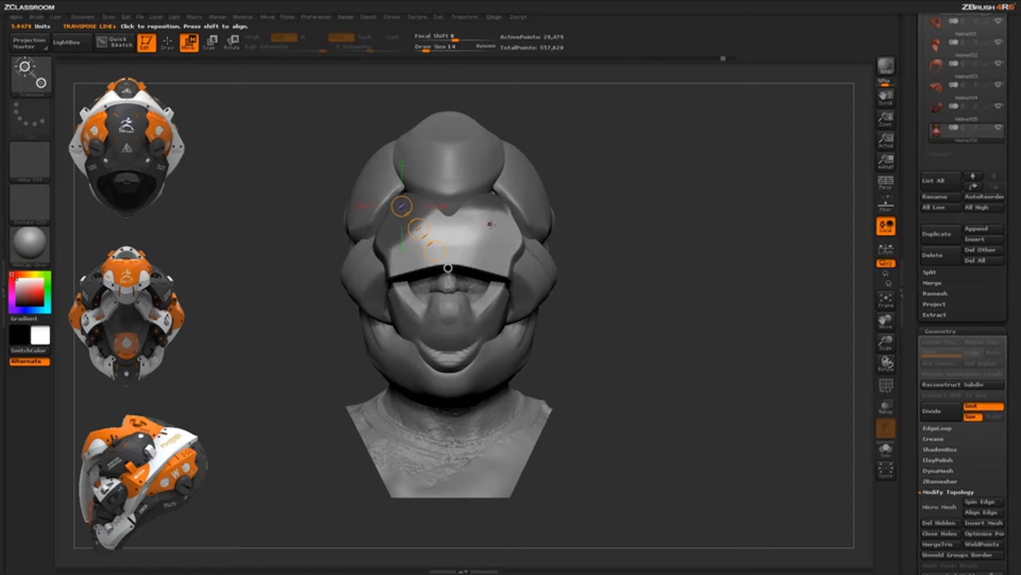
left_click_drag(493, 226, 420, 252, "ctrl")
mouse_move(638, 355)
left_mouse_down()
mouse_move(569, 359)
mouse_move(637, 365)
left_mouse_up()
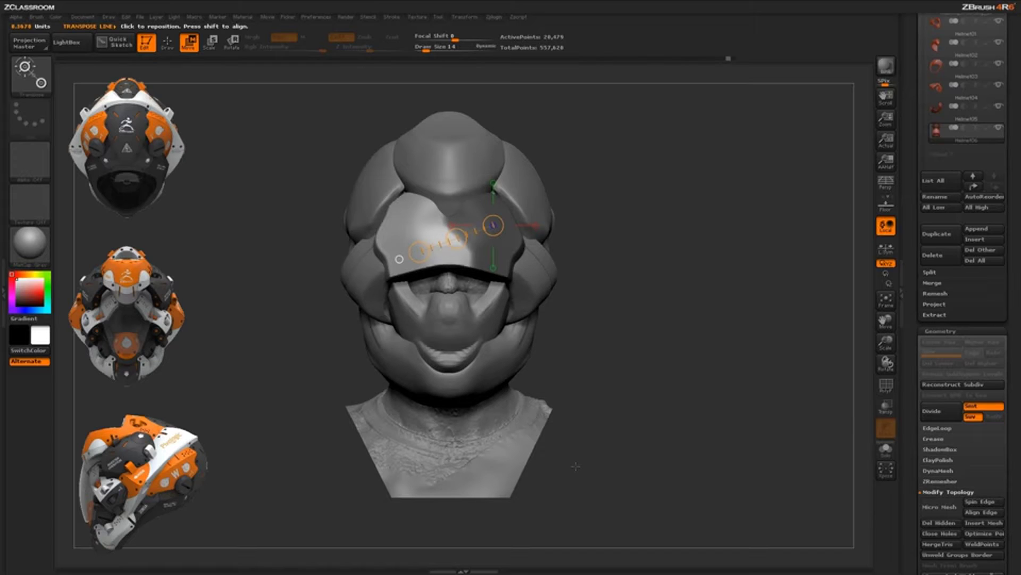
Clear the topology mask from the visor and align the helmet to the front view
left_click_drag(771, 495, 586, 355)
mouse_move(649, 332)
left_mouse_down()
mouse_move(593, 336)
mouse_move(645, 339)
left_mouse_up()
left_click_drag(597, 287, 640, 307)
left_click_drag(660, 353, 637, 355, "shift")
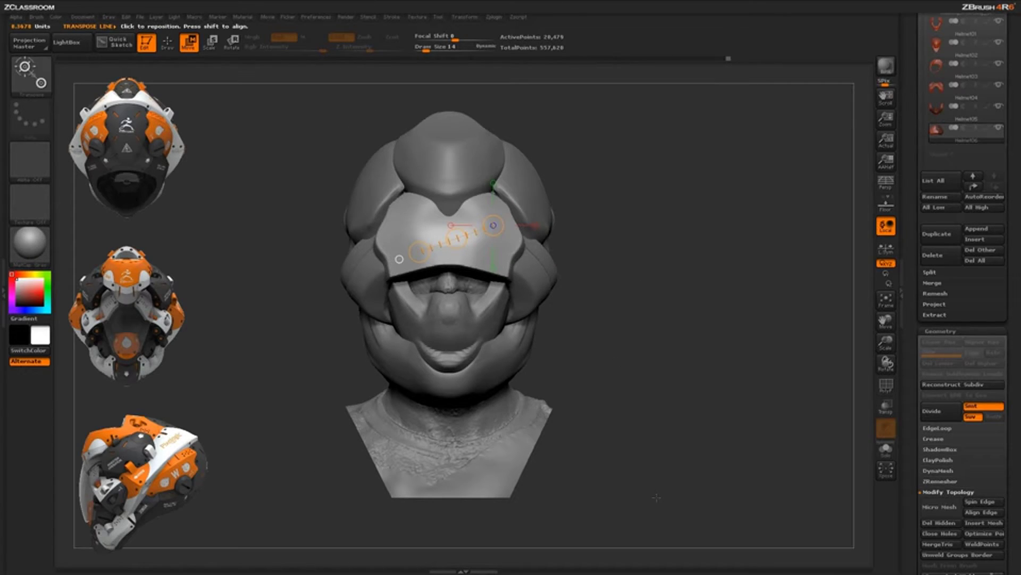
Switch Transpose to Scale and draw a diagonal action line about 15.2 units and a vertical one about 22.2 units long from the visor
left_click(212, 41)
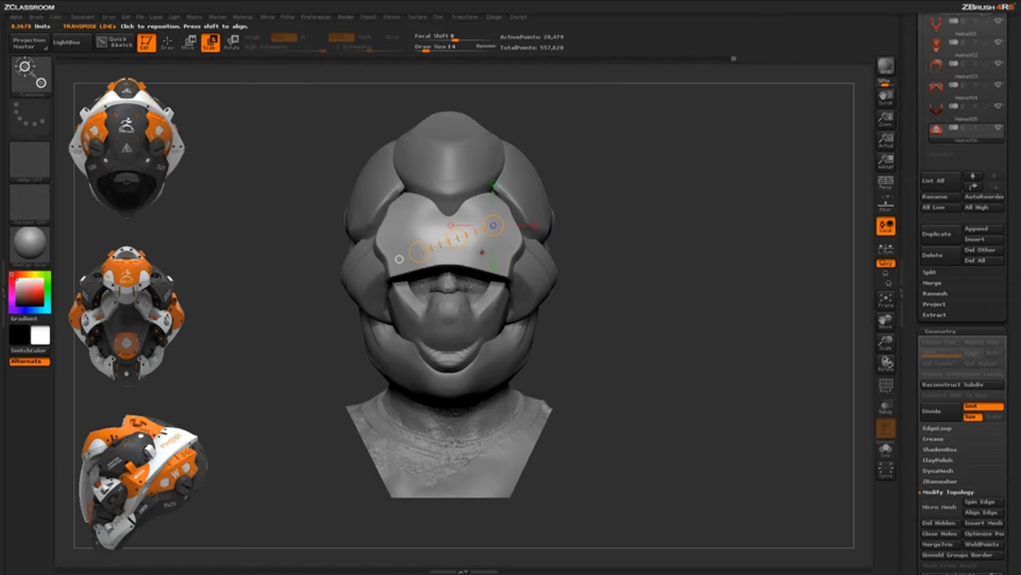
left_click_drag(405, 205, 404, 253)
mouse_move(495, 234)
left_mouse_down()
mouse_move(551, 244)
mouse_move(525, 95)
mouse_move(393, 158)
mouse_move(623, 134)
left_mouse_up()
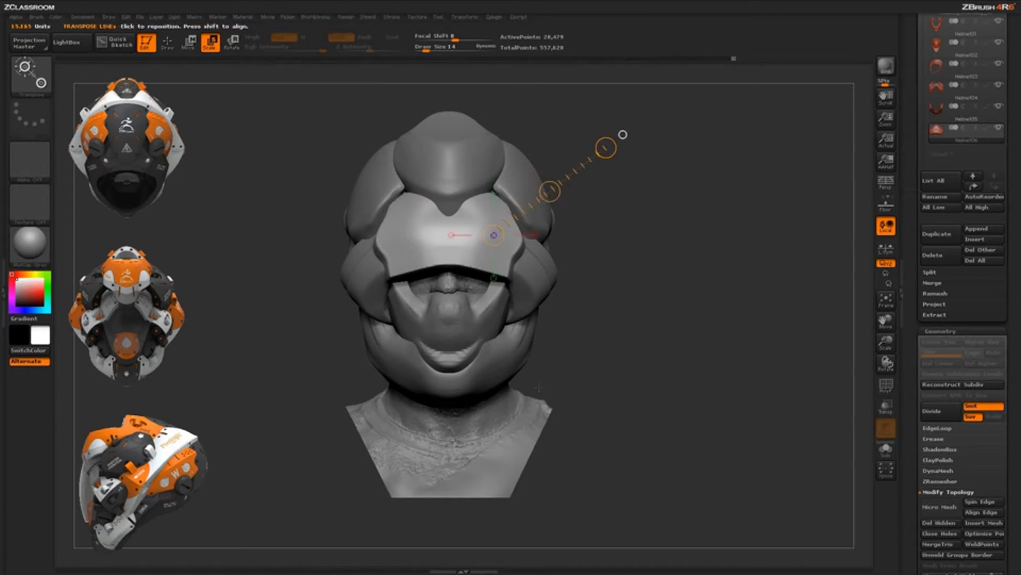
left_click_drag(493, 235, 559, 237)
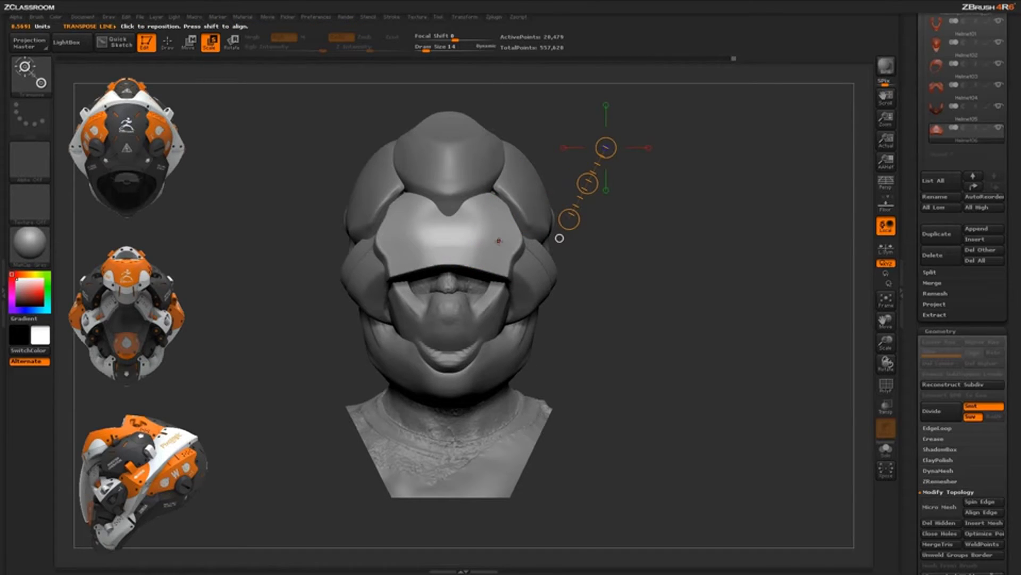
left_click_drag(496, 238, 496, 468)
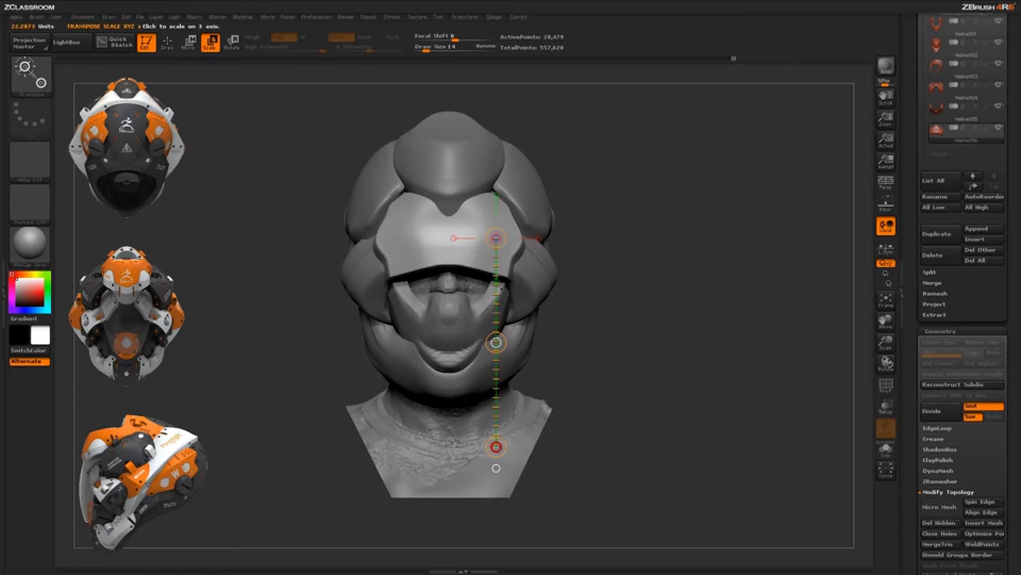
mouse_move(496, 446)
left_mouse_down()
mouse_move(496, 474)
mouse_move(495, 420)
mouse_move(496, 519)
mouse_move(496, 448)
left_mouse_up()
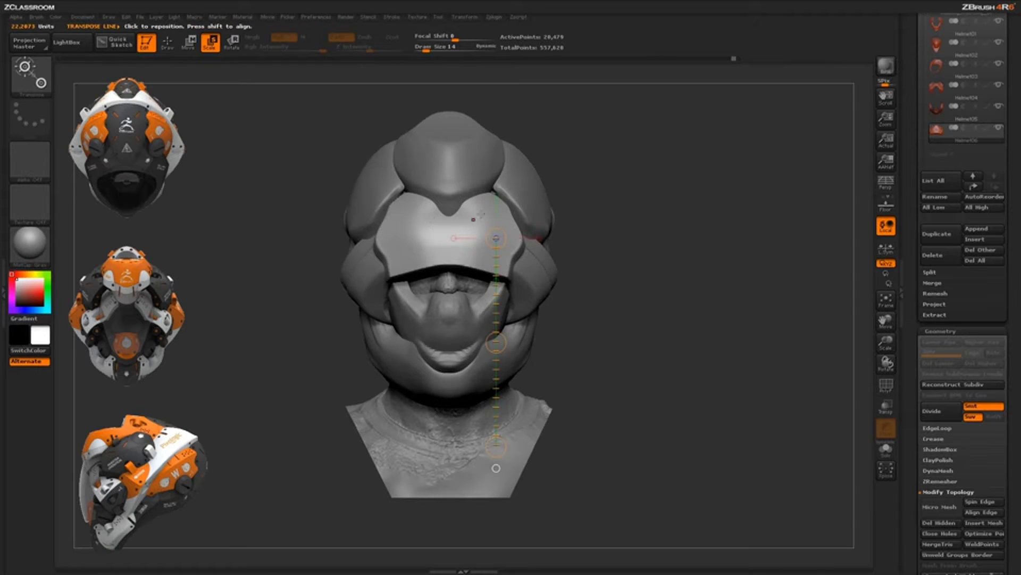
Try to enlarge the visor with a vertical action line about 11.2 units long drawn upward from it
mouse_move(482, 214)
left_mouse_down()
mouse_move(481, 111)
mouse_move(497, 53)
mouse_move(482, 90)
left_mouse_up()
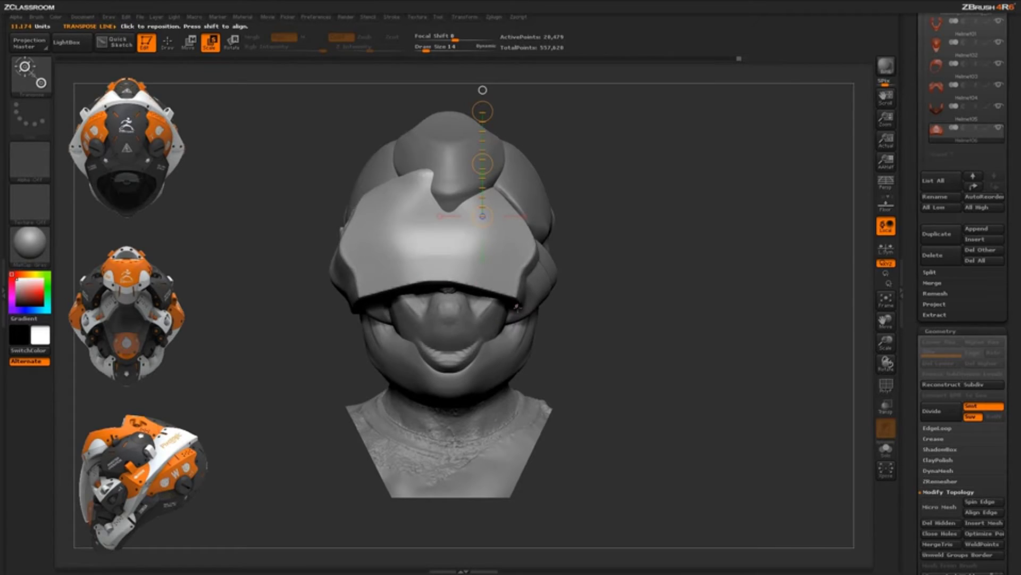
key("ctrl+z")
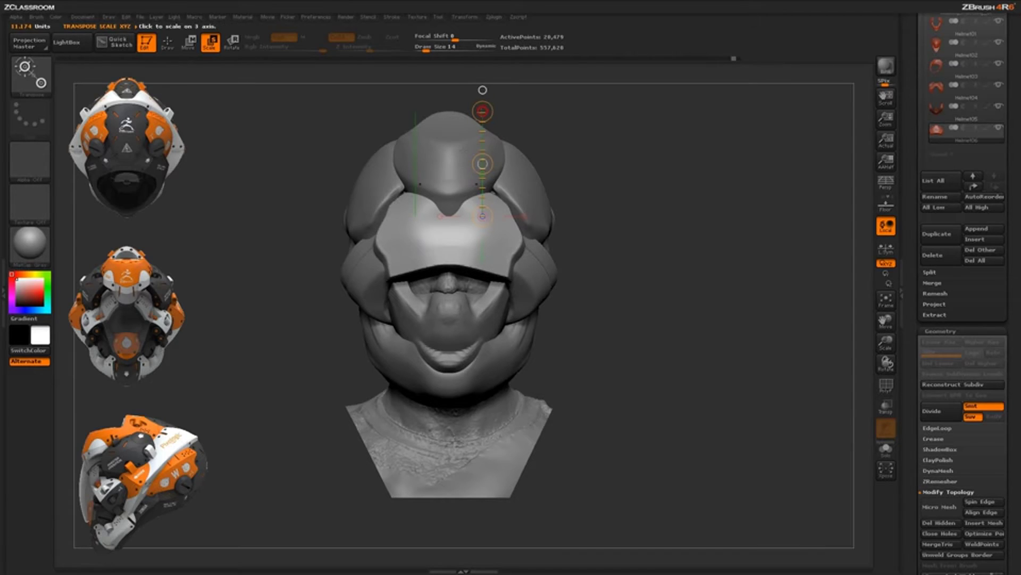
left_click_drag(483, 217, 482, 276)
left_click_drag(615, 367, 624, 313)
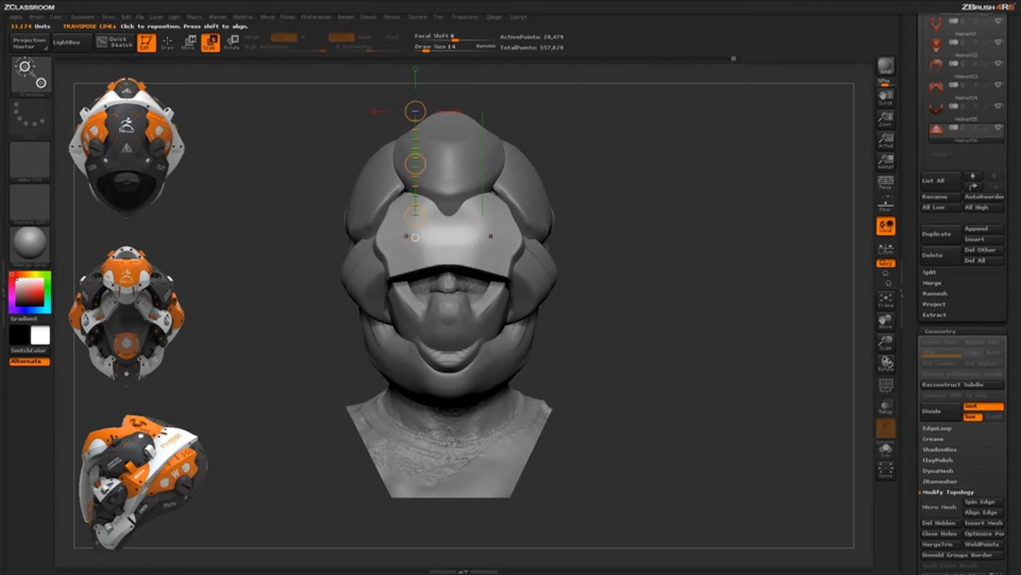
Draw an action line about 4.9 units long down the visor's side and another across its front, then try scaling along the latter
left_click_drag(503, 214, 495, 276)
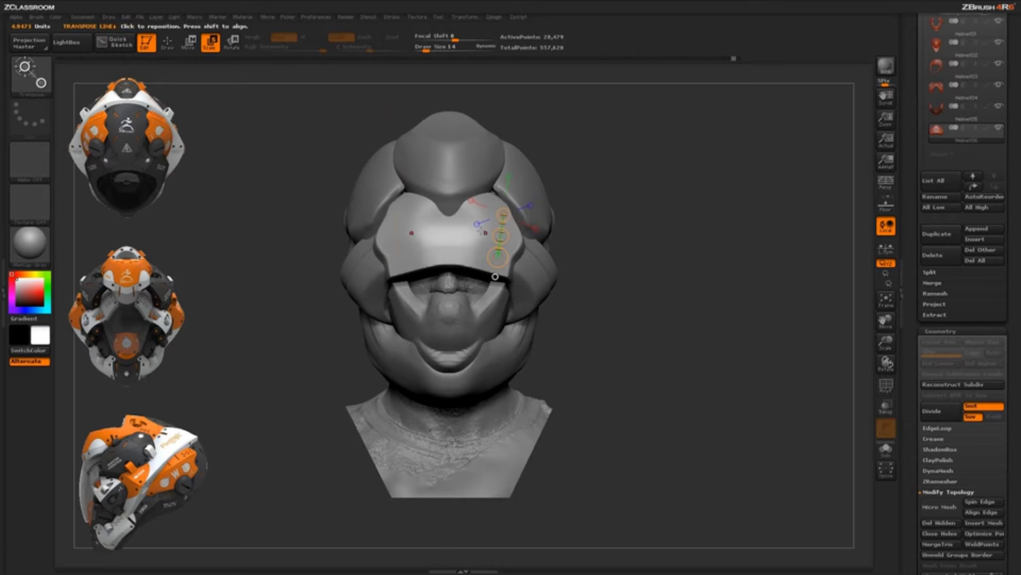
left_click_drag(412, 241, 506, 239)
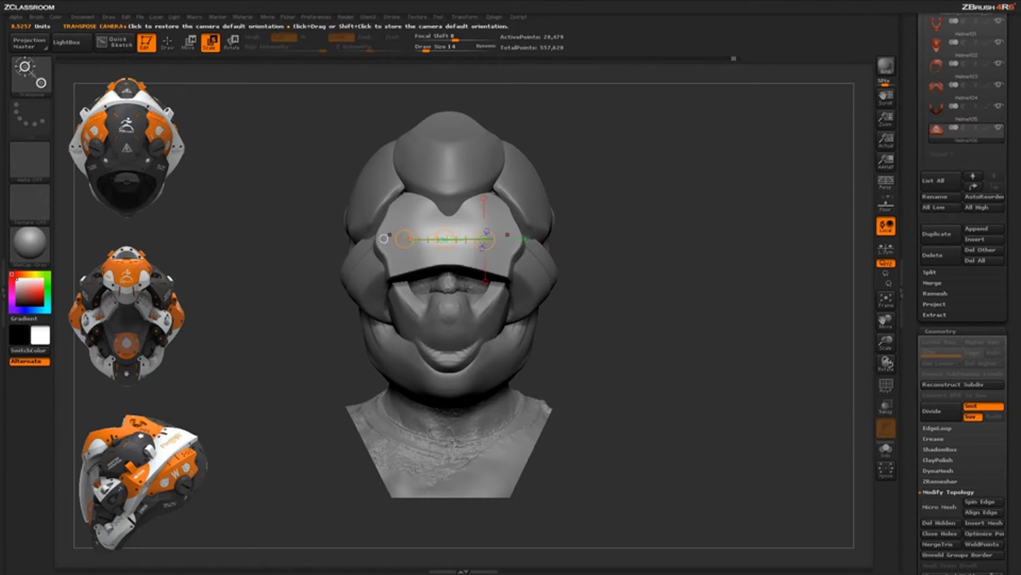
left_click(454, 241)
mouse_move(453, 240)
left_mouse_down()
mouse_move(475, 234)
mouse_move(436, 240)
mouse_move(495, 234)
mouse_move(453, 224)
mouse_move(451, 261)
mouse_move(457, 239)
mouse_move(474, 250)
mouse_move(453, 236)
mouse_move(492, 259)
mouse_move(504, 245)
mouse_move(516, 260)
left_mouse_up()
key("ctrl+z")
key("ctrl+z")
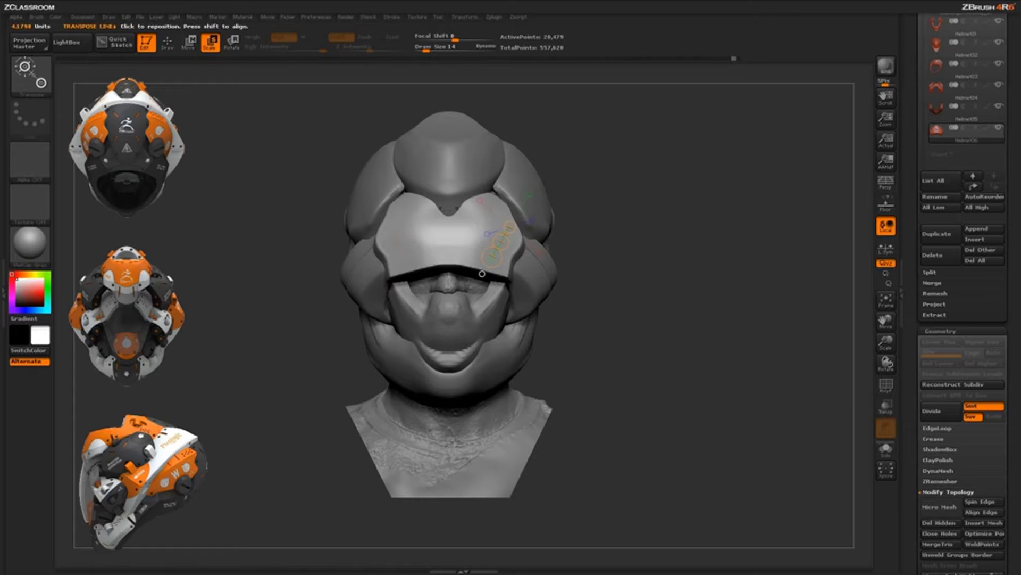
Draw an action line about 3.9 units long on the visor's side and try scaling the visor with its end circle
left_click_drag(478, 210, 474, 260)
left_click_drag(507, 226, 497, 257)
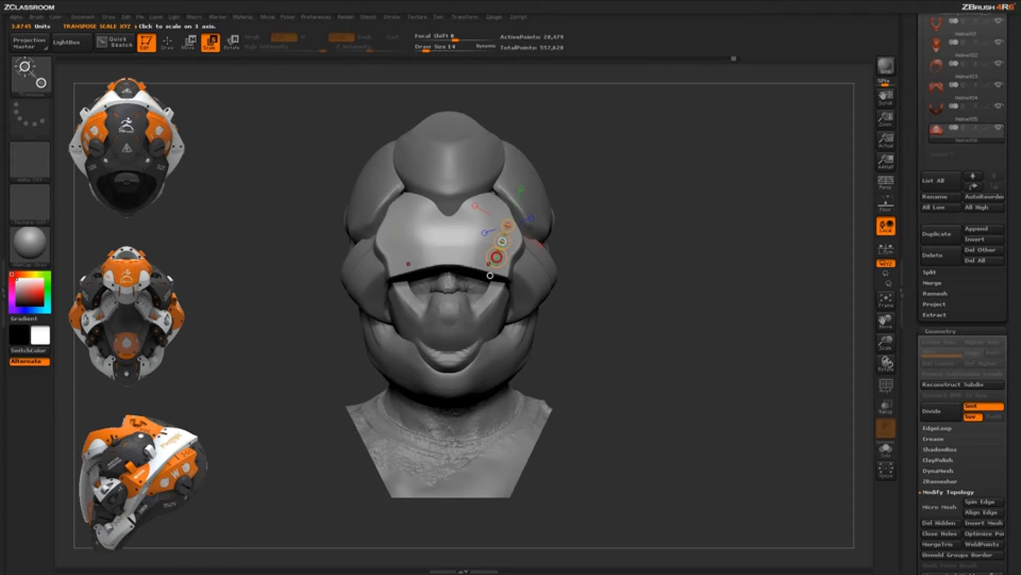
mouse_move(490, 276)
left_mouse_down()
mouse_move(496, 281)
mouse_move(495, 250)
mouse_move(496, 288)
mouse_move(495, 256)
mouse_move(490, 276)
left_mouse_up()
right_click_drag(544, 255, 540, 257)
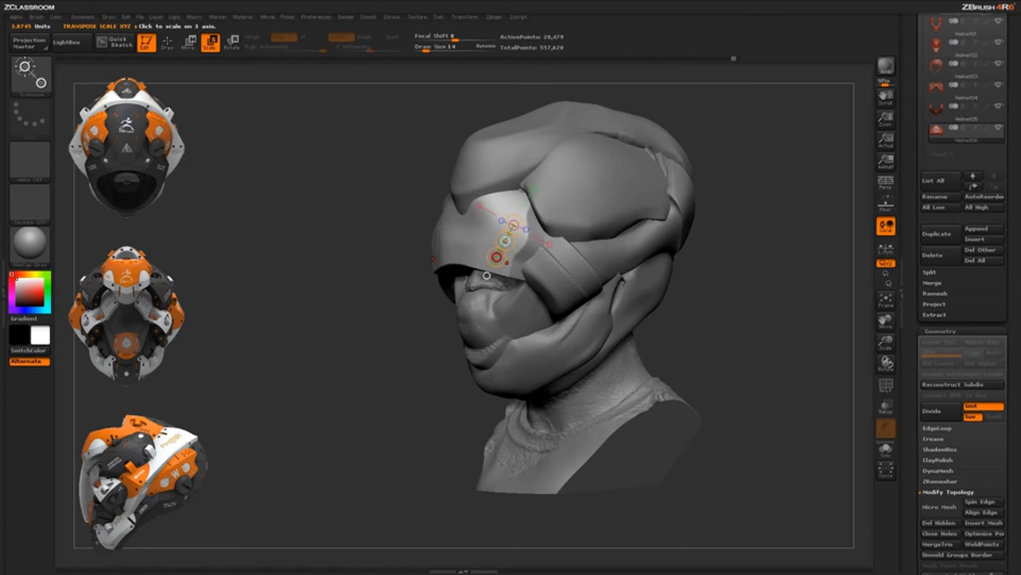
left_click_drag(498, 257, 491, 268)
key("ctrl+z")
Draw an action line about 6.1 units long down the visor and scale the visor on two axes with the middle circle
left_click_drag(486, 275, 524, 206)
left_click_drag(418, 305, 446, 154)
key("ctrl+z")
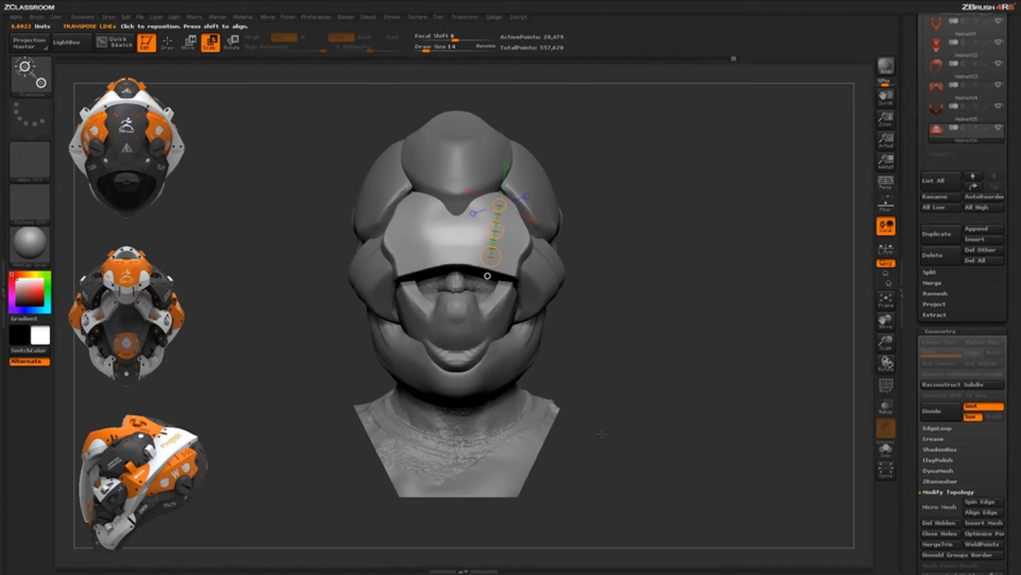
left_click_drag(612, 397, 624, 385, "alt")
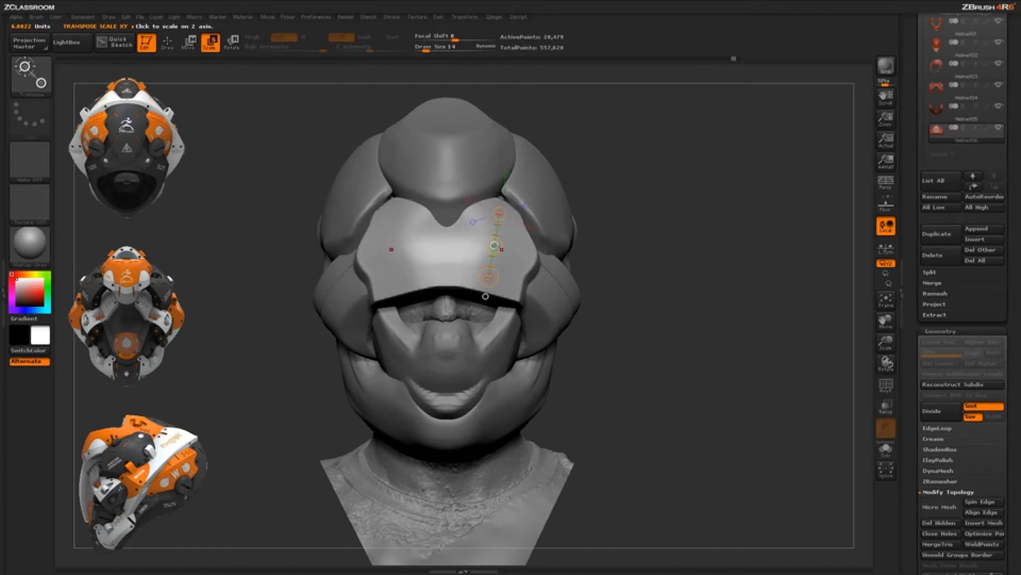
left_click_drag(495, 245, 505, 261)
left_click_drag(641, 302, 538, 314)
left_click_drag(731, 362, 683, 334, "alt")
left_click_drag(715, 327, 665, 319)
Select the helmet's upper side plates, draw an action line about 5.7 units long down one, and scale the plates with its middle circle
left_click(554, 213, "alt")
left_click_drag(734, 266, 723, 264)
left_click(539, 180)
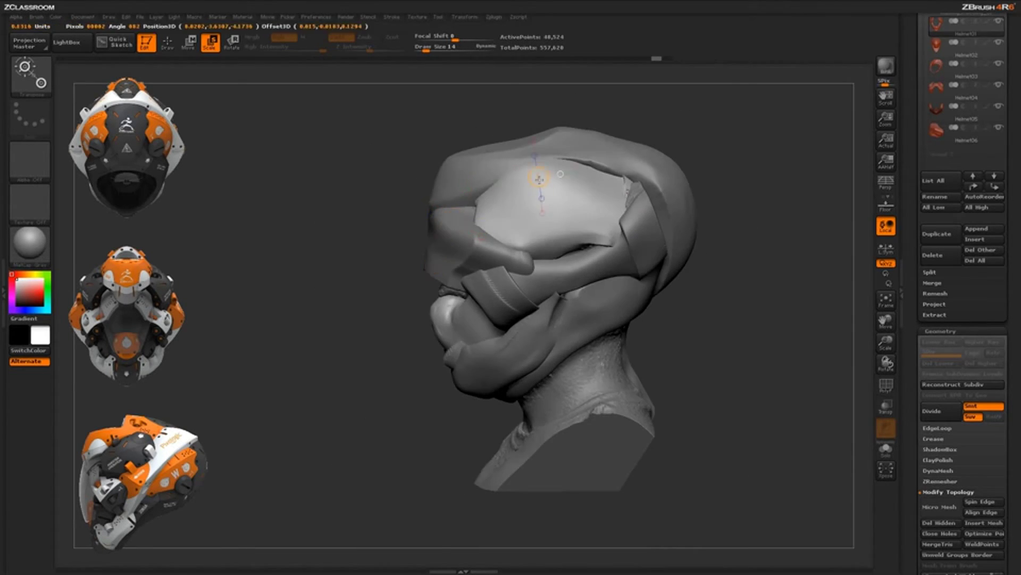
left_click_drag(539, 180, 553, 242)
left_click_drag(731, 266, 747, 267)
mouse_move(548, 203)
left_mouse_down()
mouse_move(542, 235)
mouse_move(541, 184)
left_mouse_up()
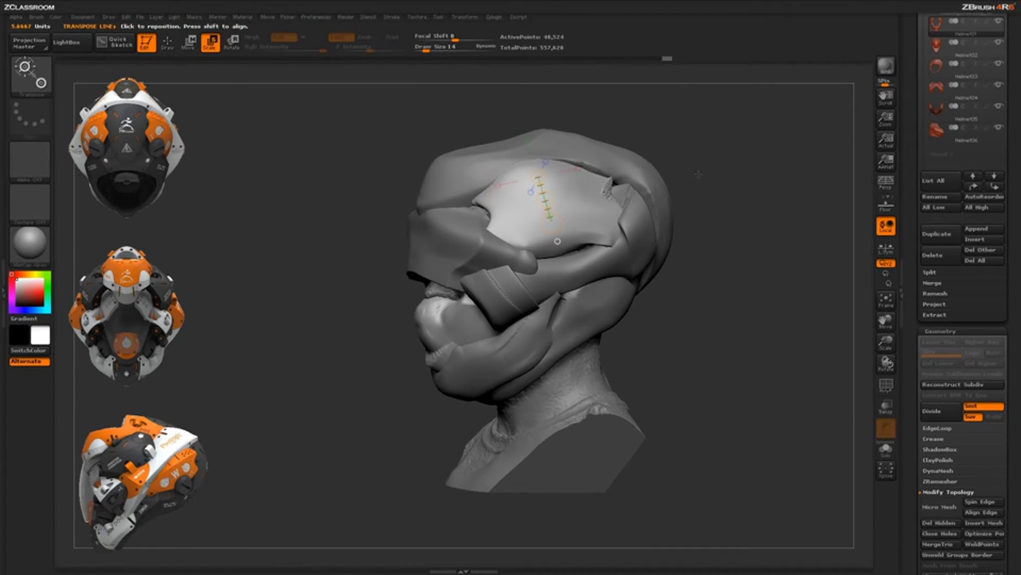
left_click_drag(698, 174, 696, 190)
left_click_drag(519, 190, 535, 229)
mouse_move(578, 189)
left_mouse_down()
mouse_move(513, 209)
mouse_move(544, 202)
mouse_move(537, 199)
left_mouse_up()
In front view, draw a straight horizontal action line about 13.1 units long outward from the upper side plate
mouse_move(680, 186)
left_mouse_down()
mouse_move(706, 191)
mouse_move(688, 196)
mouse_move(672, 240)
mouse_move(611, 234)
mouse_move(734, 247)
mouse_move(713, 246)
mouse_move(676, 292)
left_mouse_up()
left_click_drag(554, 214, 687, 214, "shift")
mouse_move(685, 319)
left_mouse_down()
mouse_move(677, 330)
mouse_move(672, 319)
left_mouse_up()
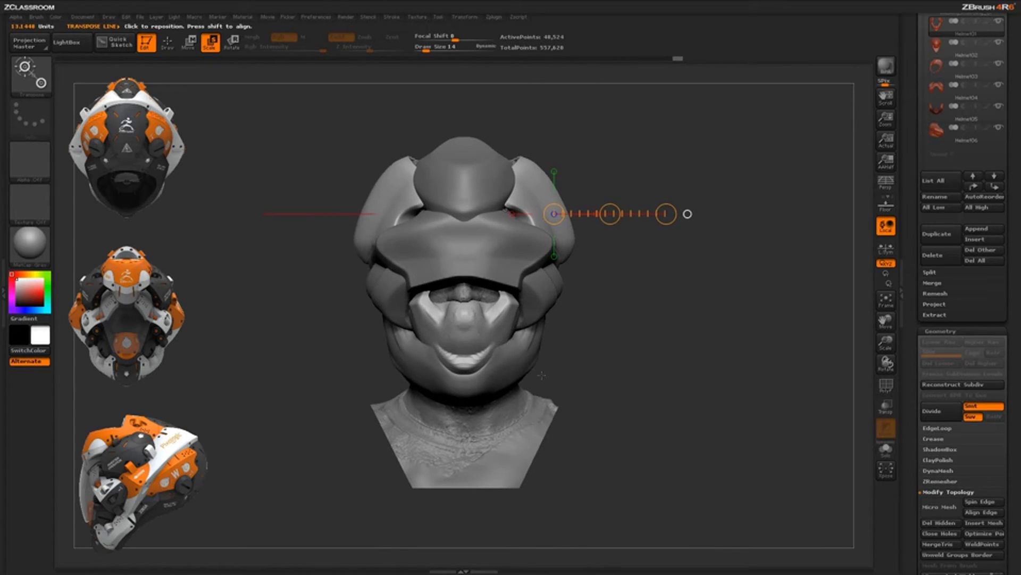
Switch to Rotate mode, select the helmet's side band in side view, and draw a straight vertical action line about 18.9 units long from its rear end
left_click_drag(542, 375, 691, 296)
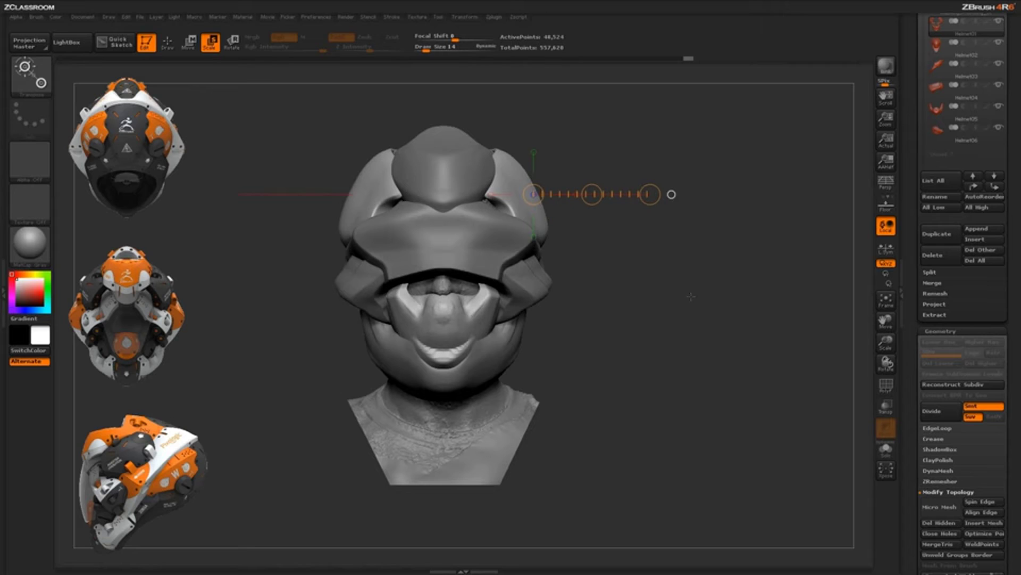
left_click(233, 43)
mouse_move(766, 316)
left_mouse_down()
mouse_move(695, 319)
mouse_move(665, 353)
left_mouse_up()
mouse_move(683, 405)
left_mouse_down("alt")
mouse_move(661, 351)
mouse_move(705, 354)
mouse_move(652, 356)
left_mouse_up("alt")
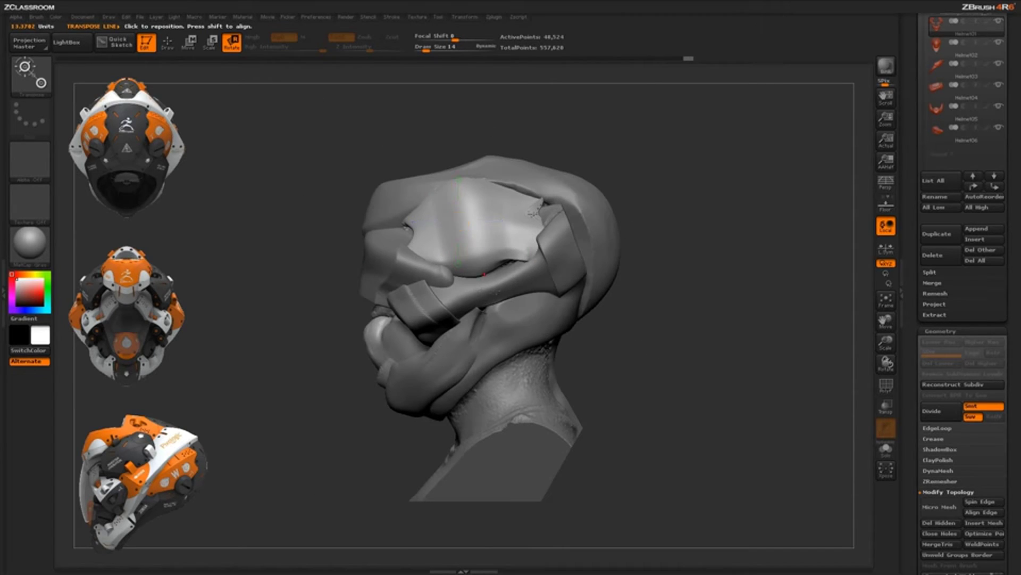
left_click(484, 275, "alt")
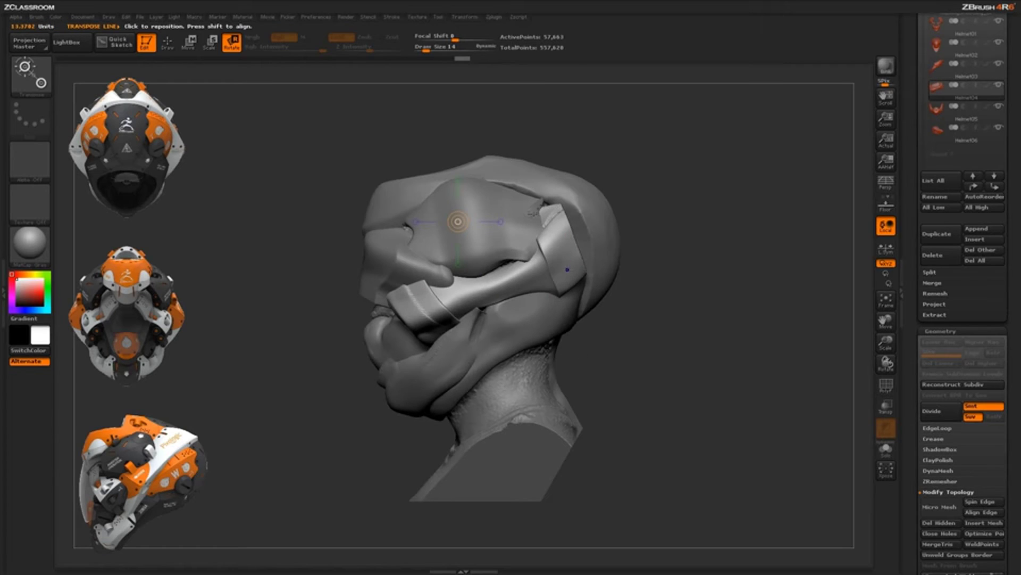
left_click_drag(568, 268, 569, 86, "shift")
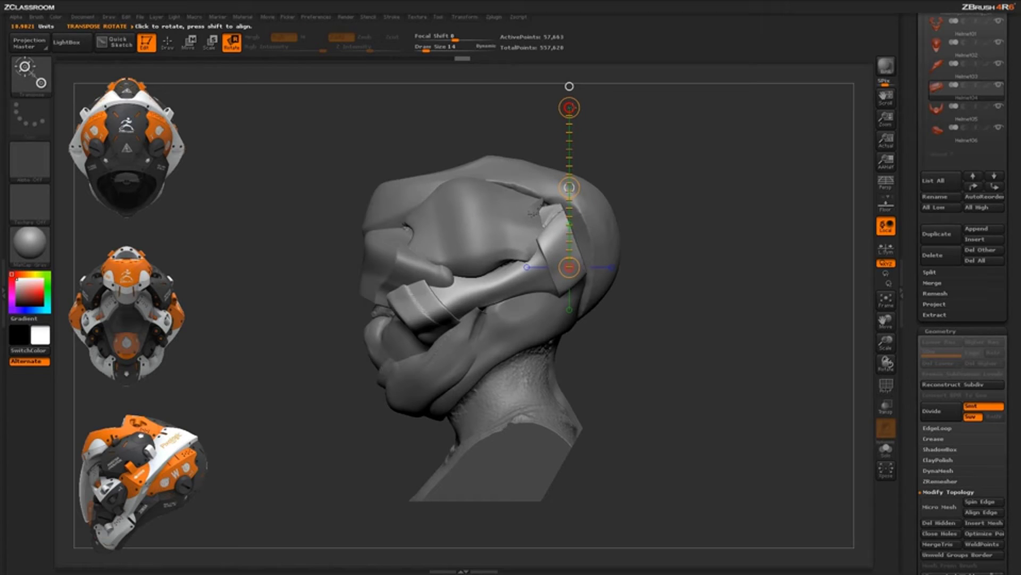
left_click_drag(569, 107, 569, 86)
In front view, select the visor, draw an action line about 4.5 units long down its centre, and try rotating the visor with the end circle
mouse_move(557, 254)
left_mouse_down()
mouse_move(426, 314)
mouse_move(631, 257)
mouse_move(634, 309)
mouse_move(707, 315)
left_mouse_up()
left_click(440, 288, "alt")
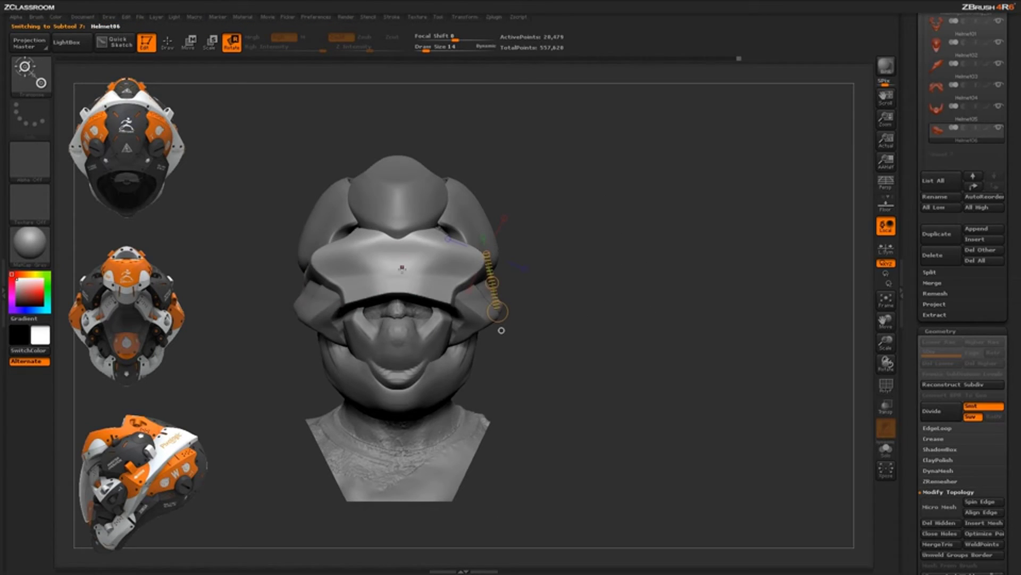
left_click_drag(398, 241, 399, 287)
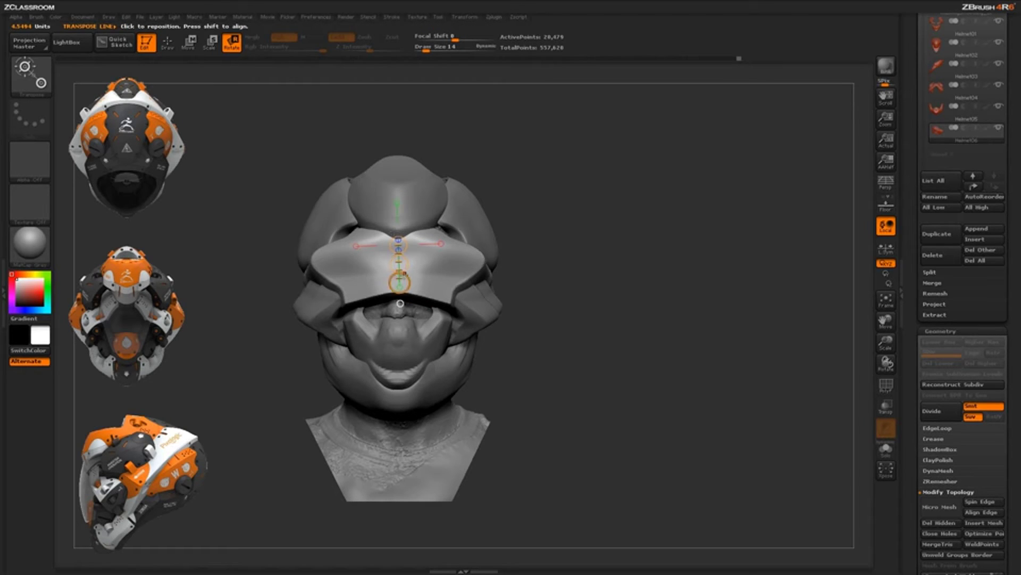
left_click_drag(399, 283, 400, 303)
key("ctrl+z")
Draw a horizontal action line about 15.9 units long across the visor and spin the visor around it with the middle circle
mouse_move(328, 261)
left_mouse_down()
mouse_move(462, 263)
mouse_move(482, 276)
mouse_move(478, 306)
left_mouse_up()
mouse_move(414, 281)
left_mouse_down()
mouse_move(407, 258)
mouse_move(417, 296)
mouse_move(409, 262)
mouse_move(415, 285)
mouse_move(413, 274)
left_mouse_up()
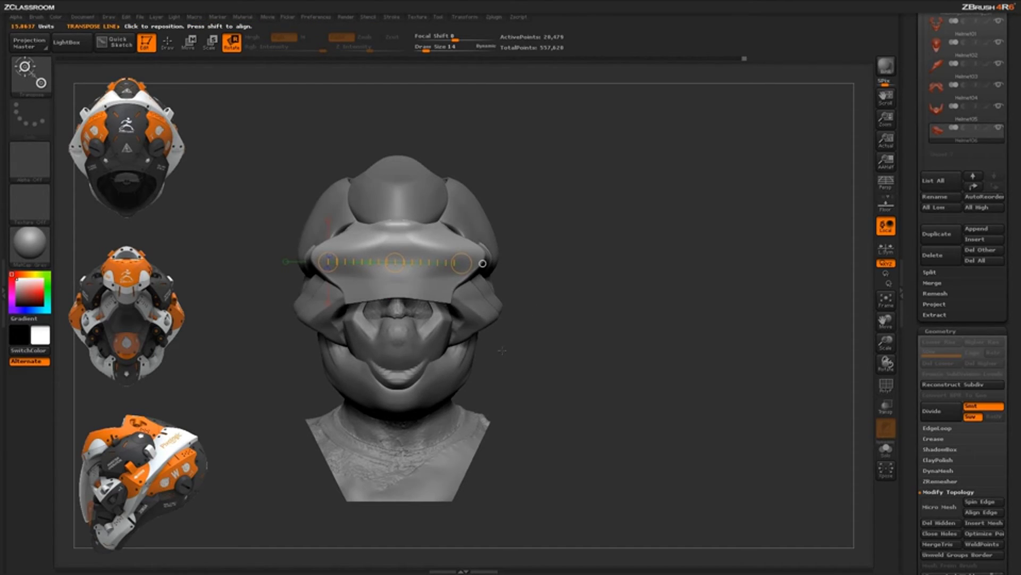
Draw a diagonal action line on the visor, and replace it with a near-vertical line about 6.9 units long down the centre
left_click_drag(545, 334, 529, 351)
left_click_drag(421, 228, 448, 269)
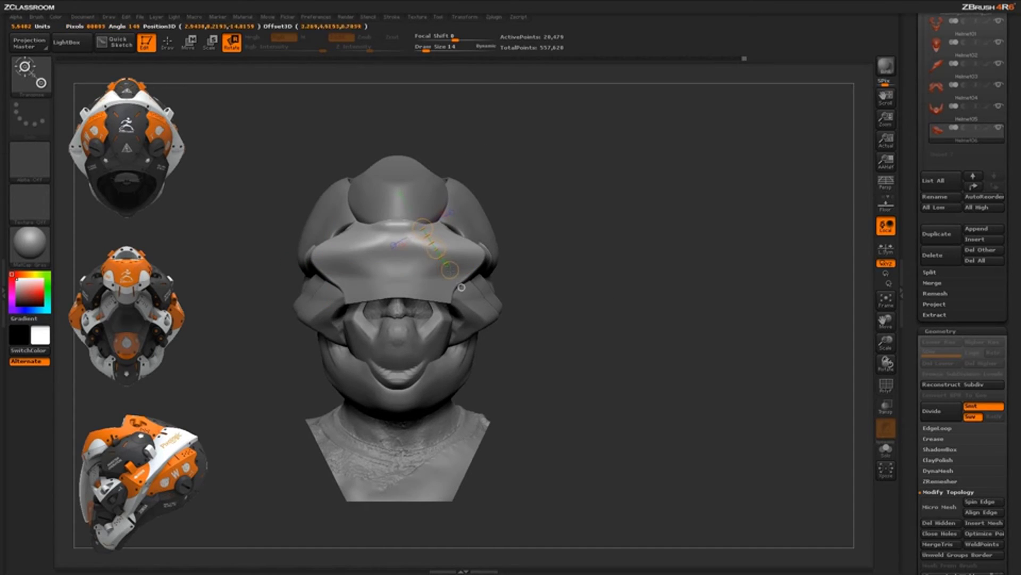
left_click_drag(395, 228, 401, 285)
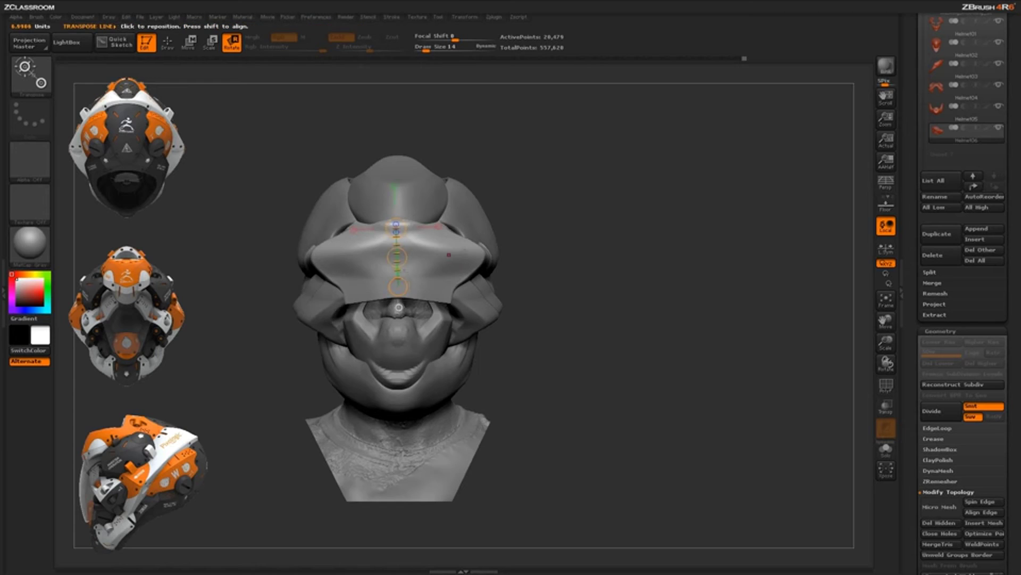
In side view, select the side band, draw an action line about 18.2 units long along it, and undo the change made from its end
left_click_drag(660, 298, 578, 297)
left_click(583, 224, "alt")
mouse_move(403, 308)
left_mouse_down()
mouse_move(457, 306)
mouse_move(540, 274)
left_mouse_up()
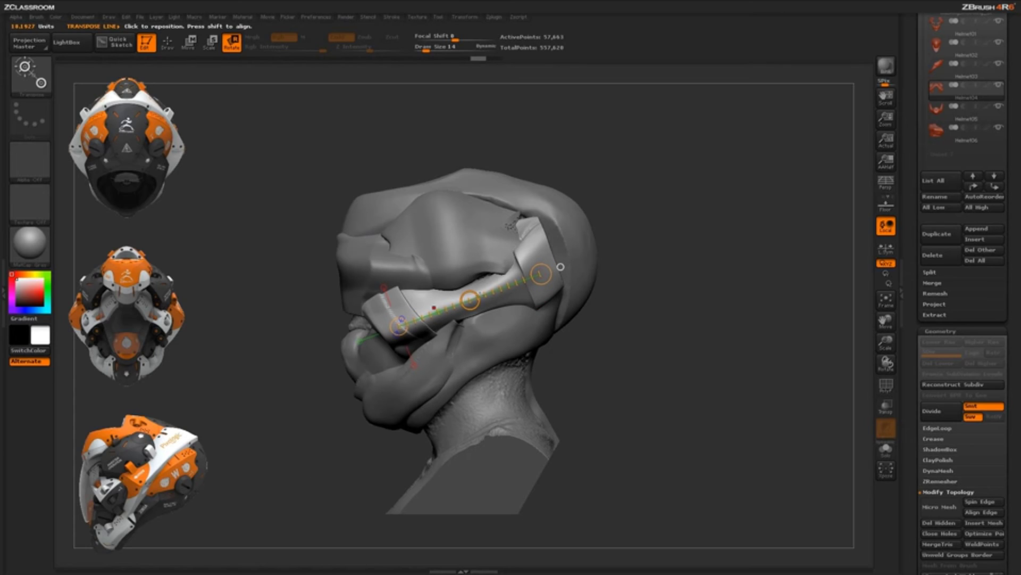
left_click_drag(561, 266, 581, 358)
key("ctrl+z")
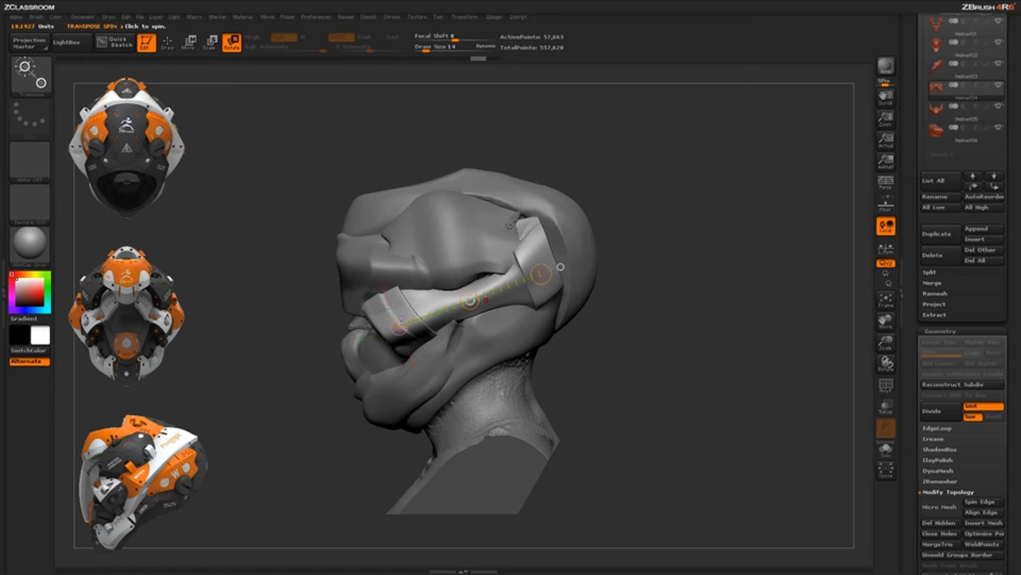
Try spinning the side band with the middle circle, and reposition its action line to about 12.1 units long
left_click_drag(486, 300, 521, 308)
left_click_drag(560, 266, 490, 289)
left_click_drag(380, 324, 395, 324)
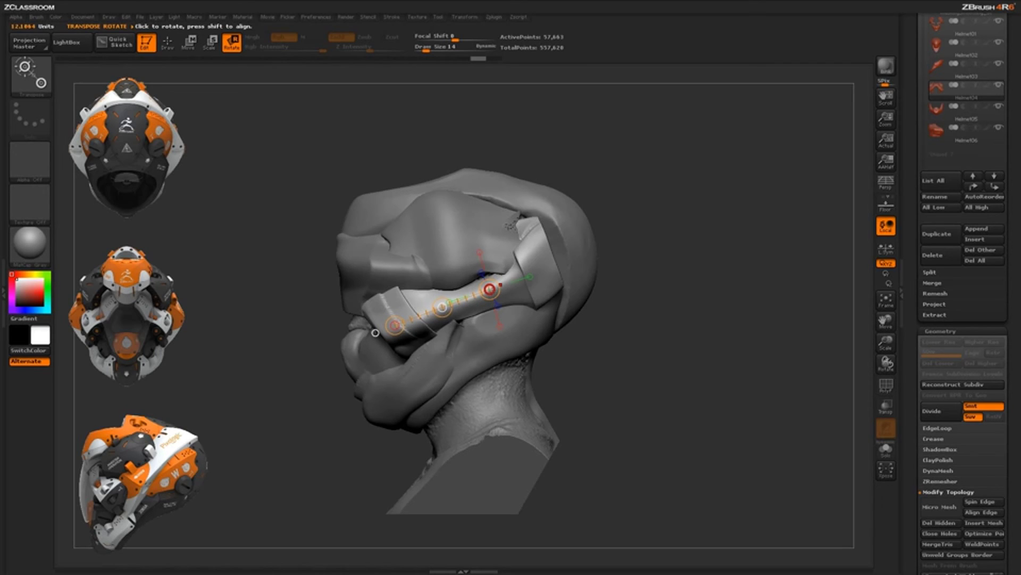
Try rotating the side band with the action line's end circle and inspect its shape from the side and front
left_click_drag(490, 289, 422, 327)
left_click_drag(578, 342, 519, 158)
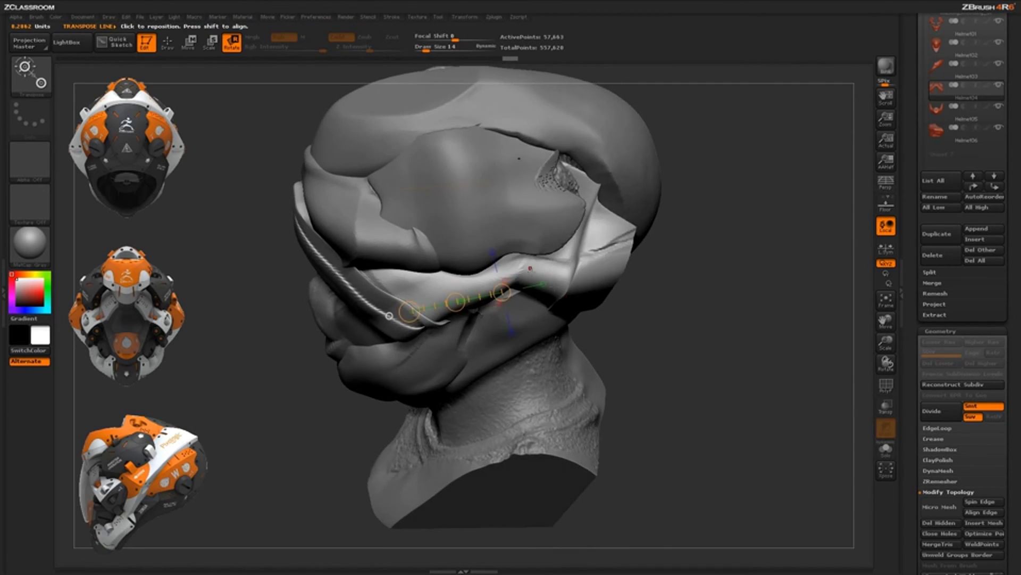
left_click_drag(636, 343, 542, 318)
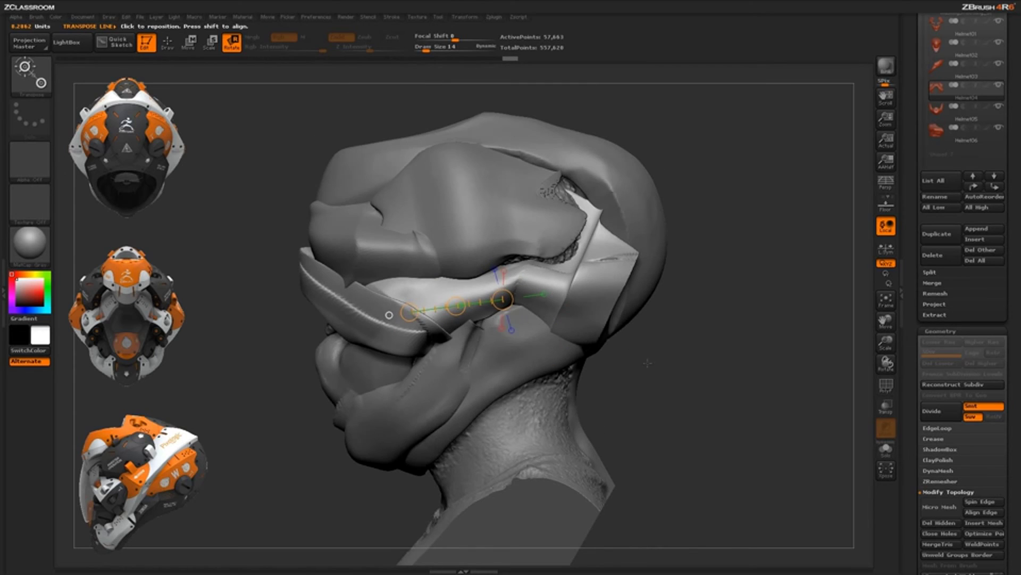
left_click_drag(648, 363, 612, 351, "alt")
left_click_drag(611, 351, 660, 394)
left_click_drag(585, 348, 641, 372)
left_click_drag(666, 324, 636, 411)
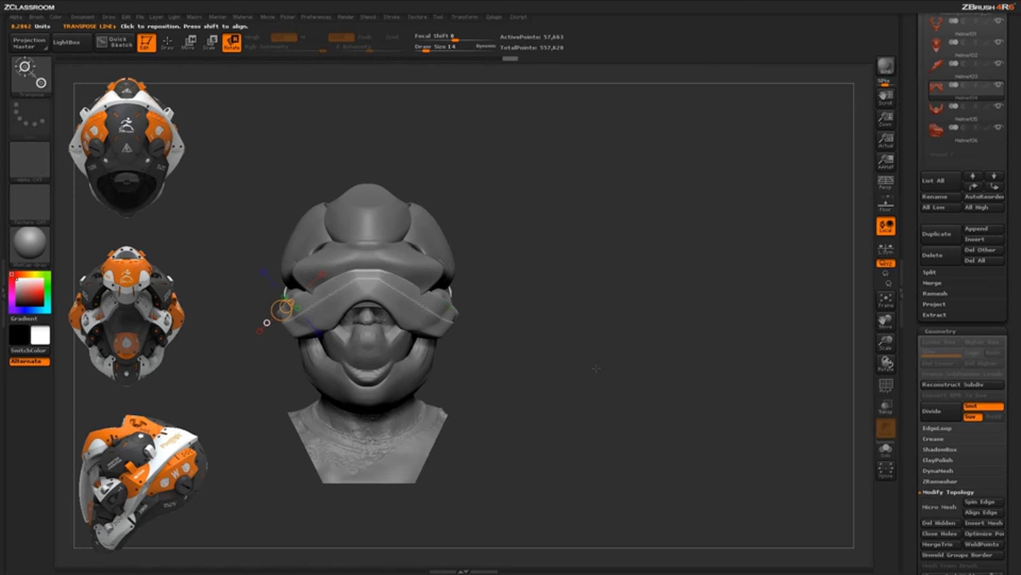
Select the helmet part with the upper side plates and mouthpiece, draw an action line about 15.2 units long, and check it from several angles
left_click_drag(598, 372, 659, 355)
left_click(500, 327, "alt")
left_click(532, 160, "alt")
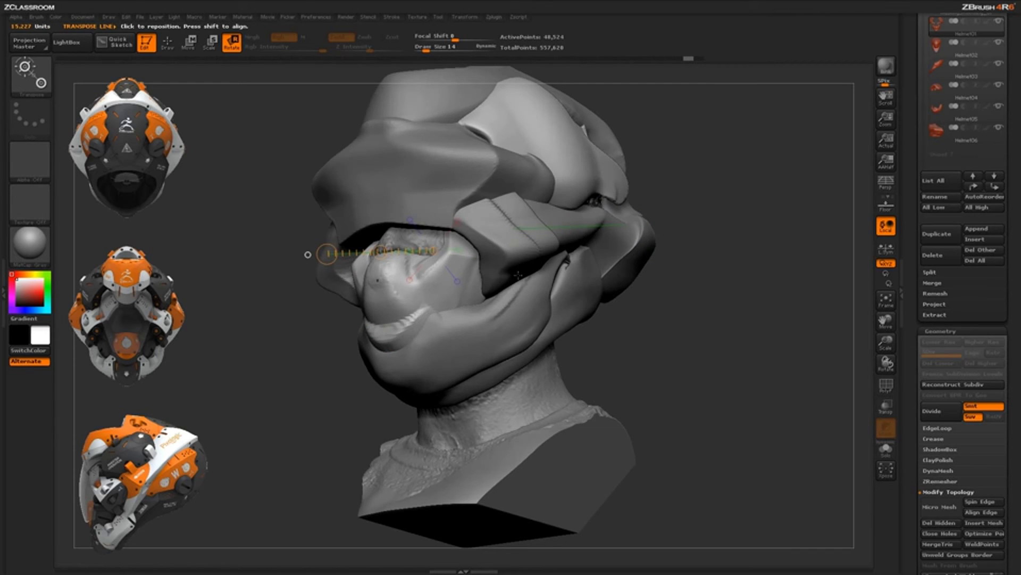
left_click_drag(644, 332, 543, 331)
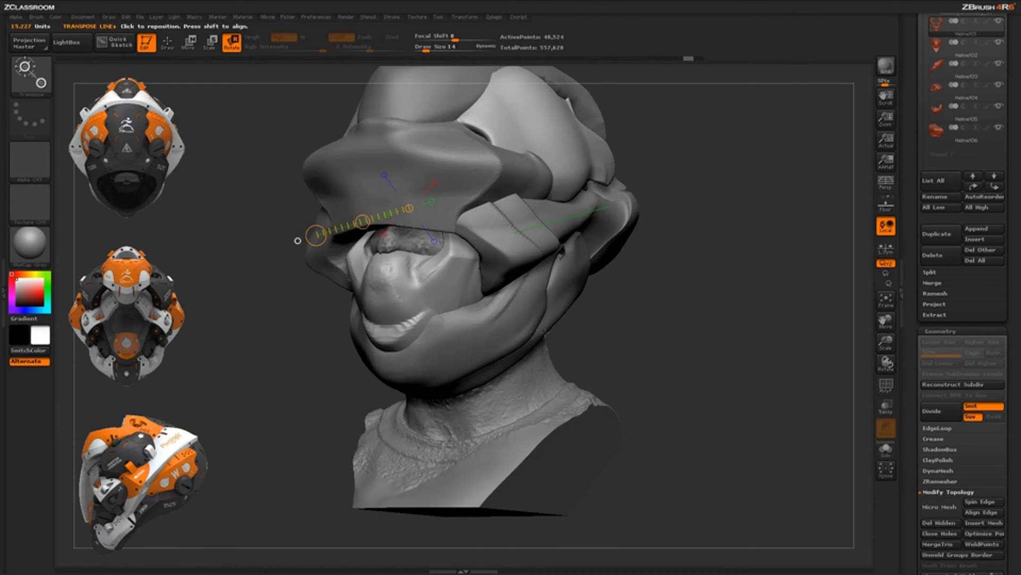
mouse_move(607, 325)
left_mouse_down()
mouse_move(581, 325)
mouse_move(598, 326)
left_mouse_up()
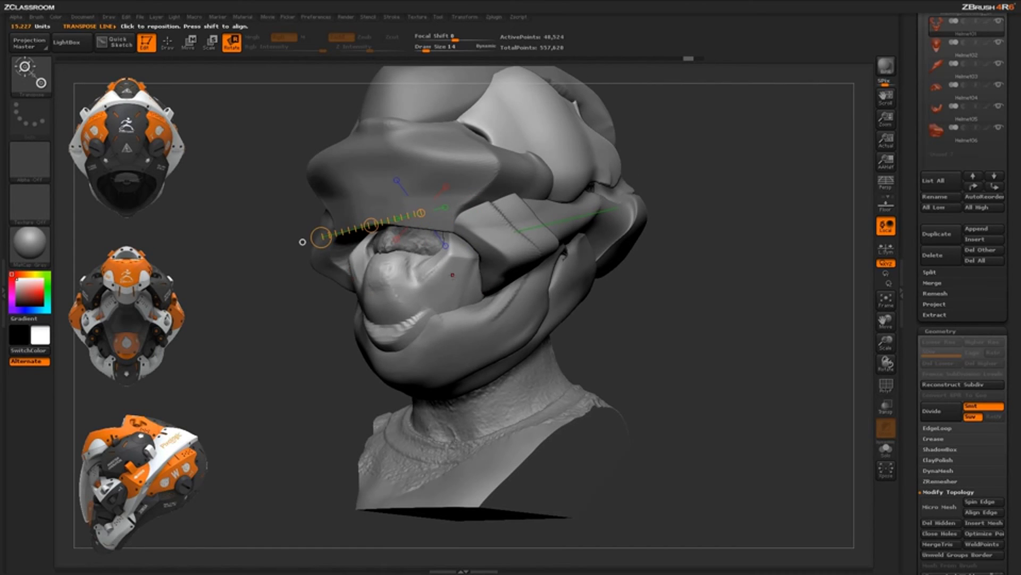
left_click_drag(619, 345, 580, 342)
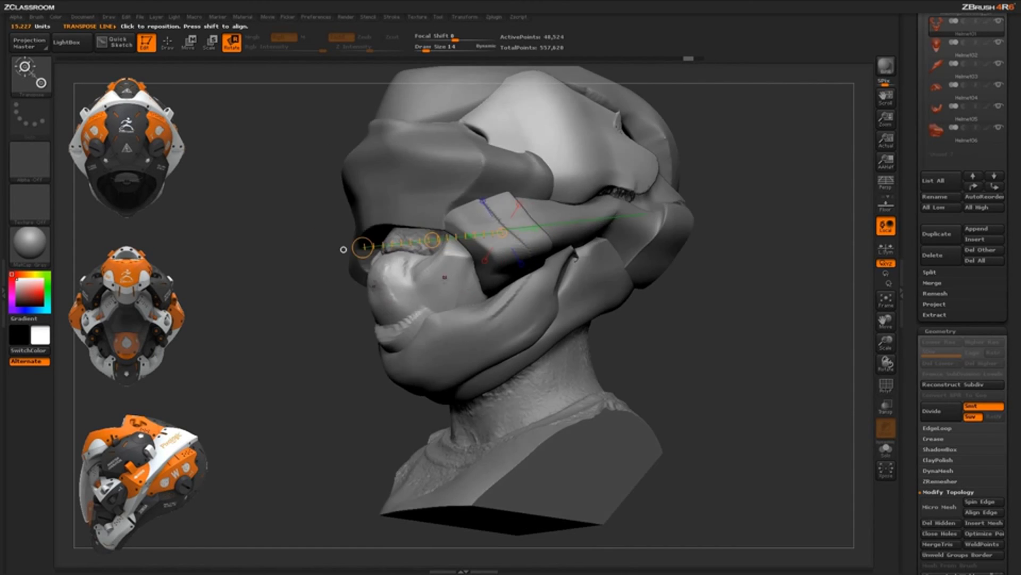
Redraw the action line on the mouthpiece about 7.4 units long and reorient it to point outward from the face
mouse_move(411, 286)
left_mouse_down()
mouse_move(454, 275)
mouse_move(524, 292)
left_mouse_up()
mouse_move(692, 335)
left_mouse_down()
mouse_move(654, 378)
mouse_move(595, 372)
mouse_move(645, 255)
mouse_move(597, 292)
mouse_move(642, 303)
mouse_move(611, 332)
mouse_move(532, 335)
mouse_move(585, 308)
mouse_move(524, 323)
left_mouse_up()
left_click_drag(507, 282, 513, 307)
left_click_drag(417, 296, 412, 297)
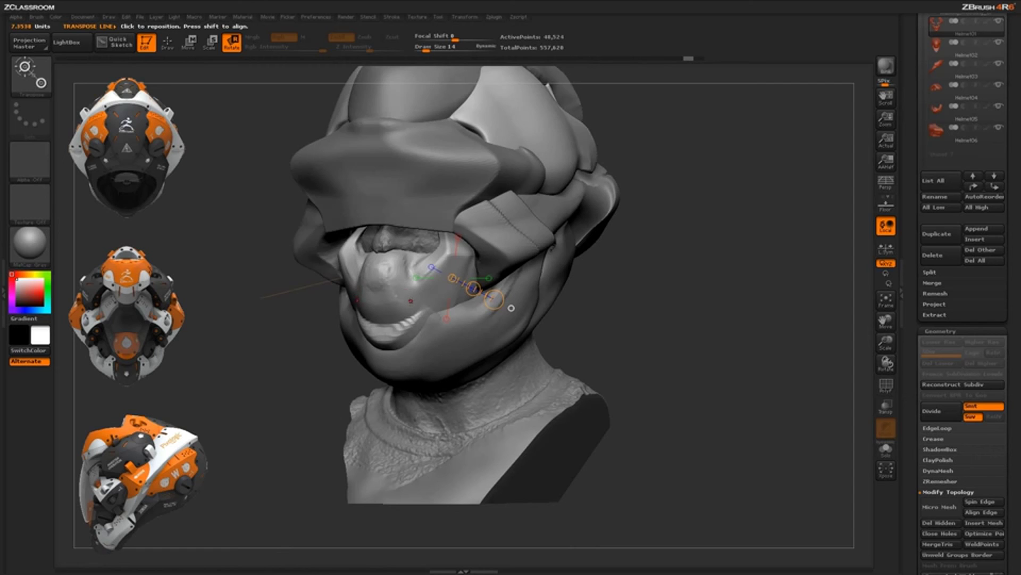
left_click_drag(512, 308, 496, 352)
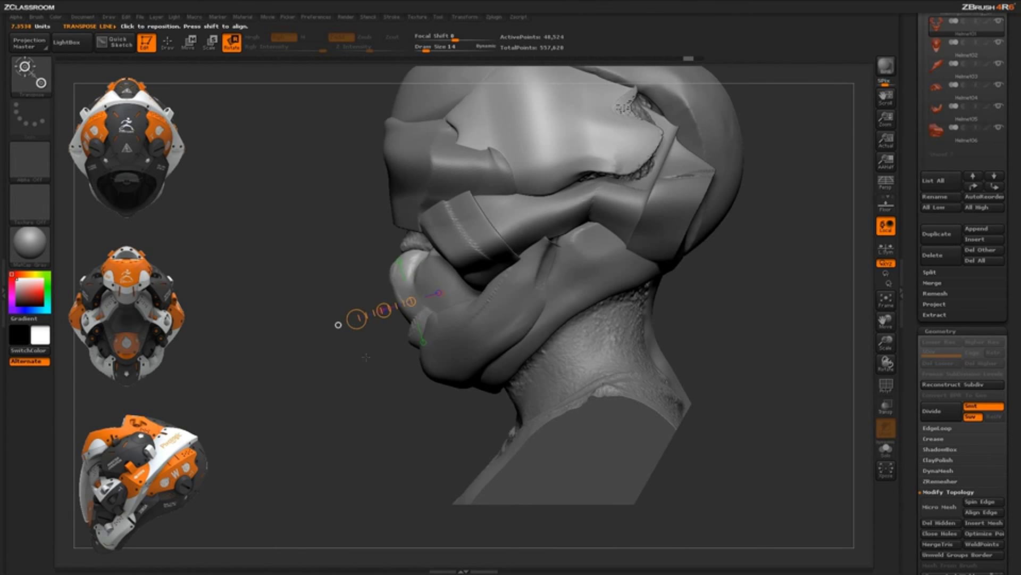
Realign the mouthpiece's action line to its vertical axis, check it in front view, and undo the last change
left_click_drag(366, 357, 367, 241)
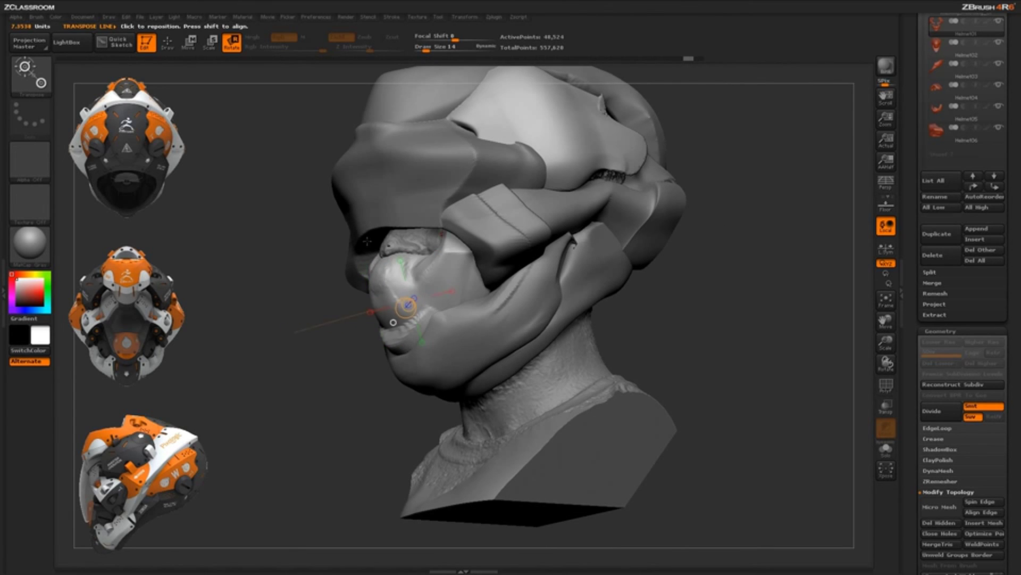
left_click_drag(374, 309, 295, 332)
left_click_drag(406, 306, 393, 323)
mouse_move(410, 302)
left_mouse_down()
mouse_move(389, 219)
mouse_move(368, 228)
mouse_move(384, 199)
mouse_move(400, 218)
mouse_move(384, 221)
mouse_move(403, 220)
left_mouse_up()
left_click_drag(277, 341, 597, 338)
left_click_drag(417, 223, 420, 224)
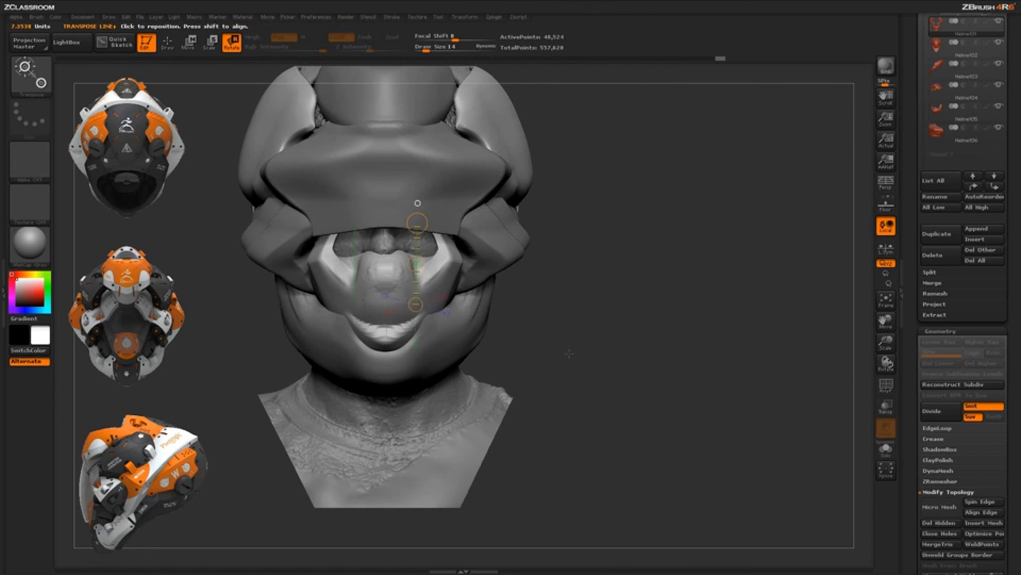
key("ctrl+z")
Return to Draw mode, turn on perspective, and show the whole helmet in a three-quarter view
mouse_move(633, 382)
left_mouse_down()
mouse_move(623, 383)
mouse_move(659, 342)
mouse_move(600, 228)
mouse_move(595, 243)
mouse_move(633, 312)
mouse_move(609, 322)
mouse_move(645, 349)
mouse_move(371, 287)
left_mouse_up()
key("q")
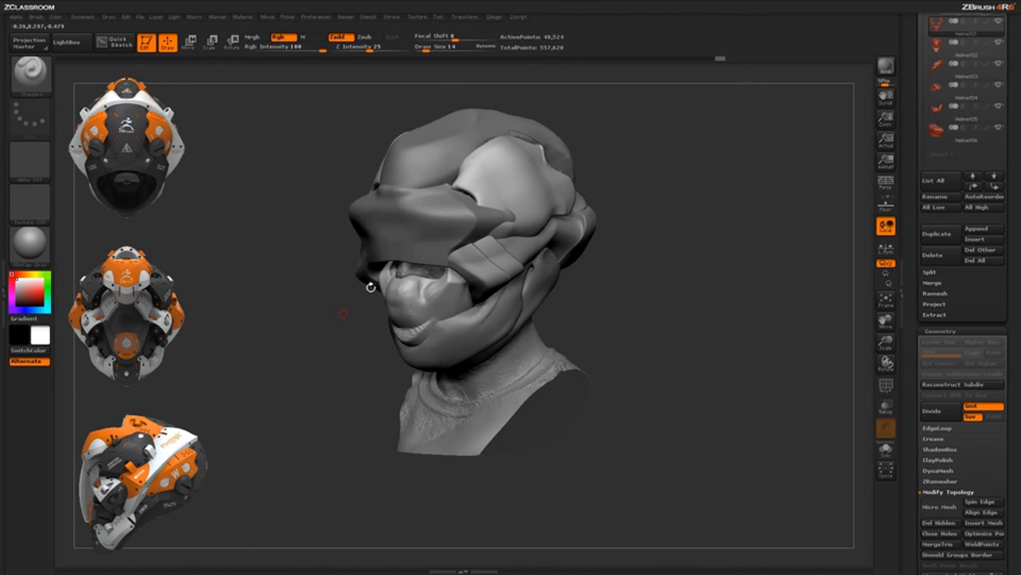
left_click(879, 184)
left_click_drag(652, 314, 569, 199)
left_click_drag(636, 317, 582, 388)
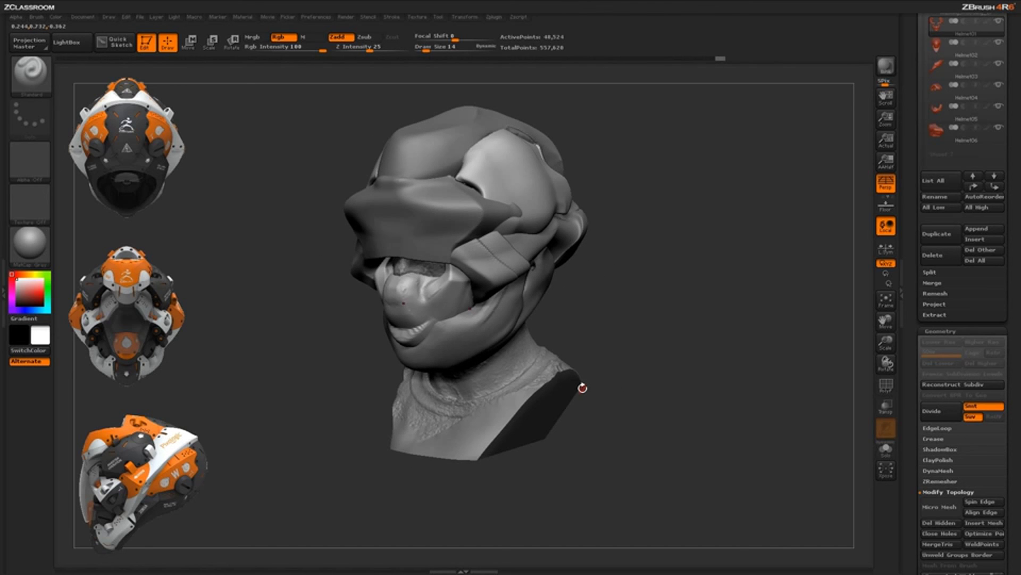